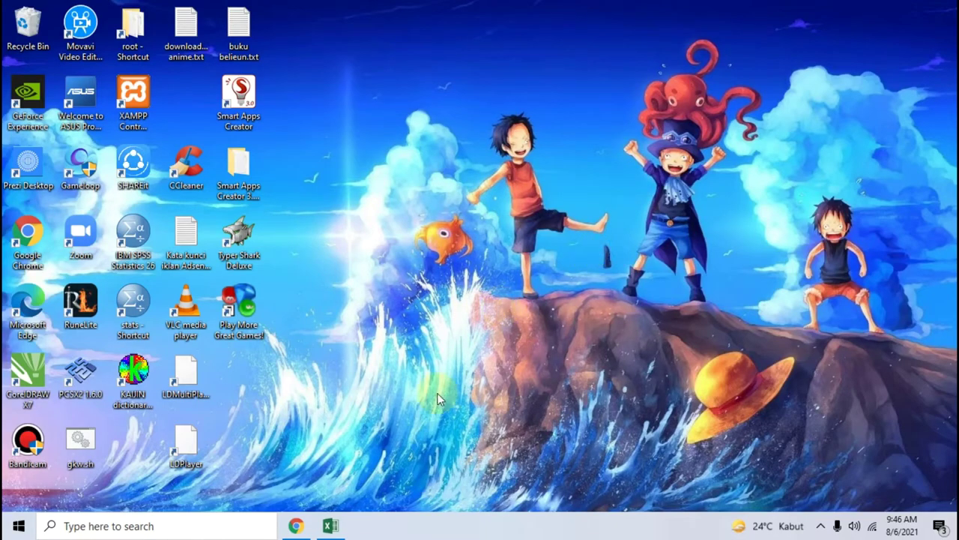
Bring up the age-calculation article in Chrome and enlarge its example age table
left_click(296, 525)
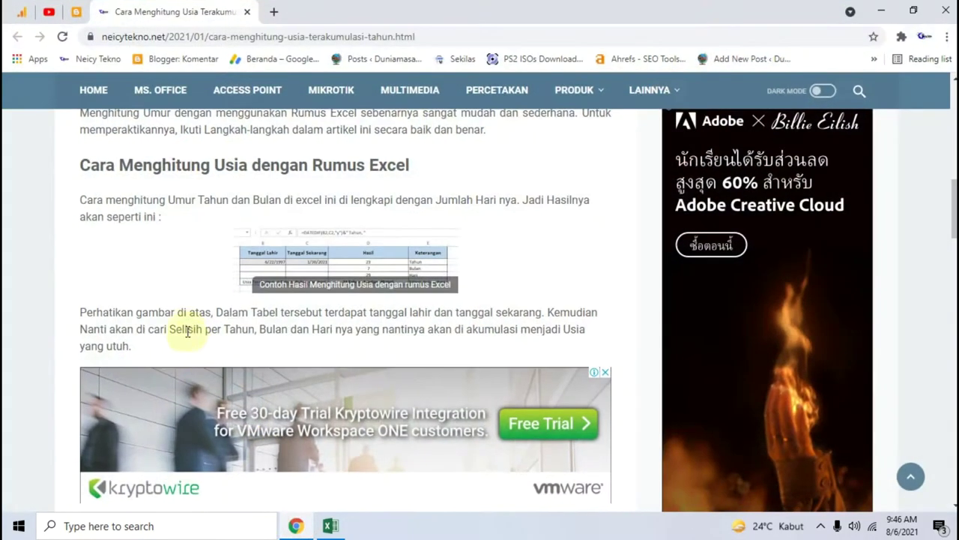
scroll(184, 327, "up", 4)
scroll(185, 325, "up", 3)
scroll(180, 325, "up", 1)
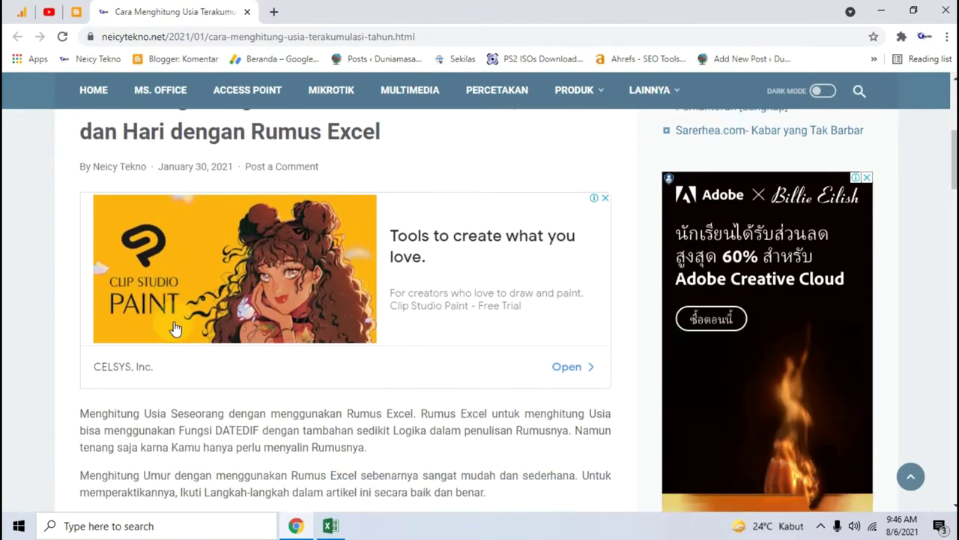
scroll(169, 328, "up", 1)
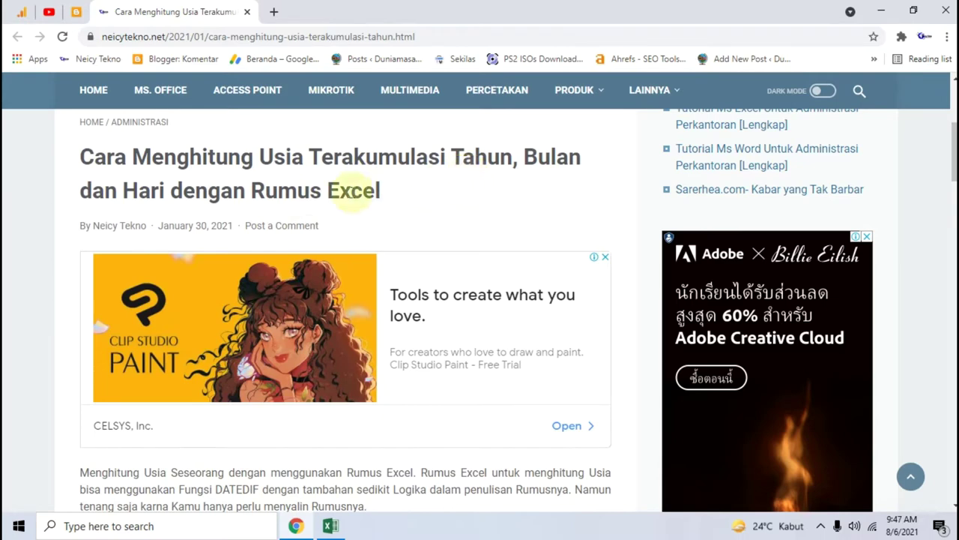
scroll(169, 309, "down", 2)
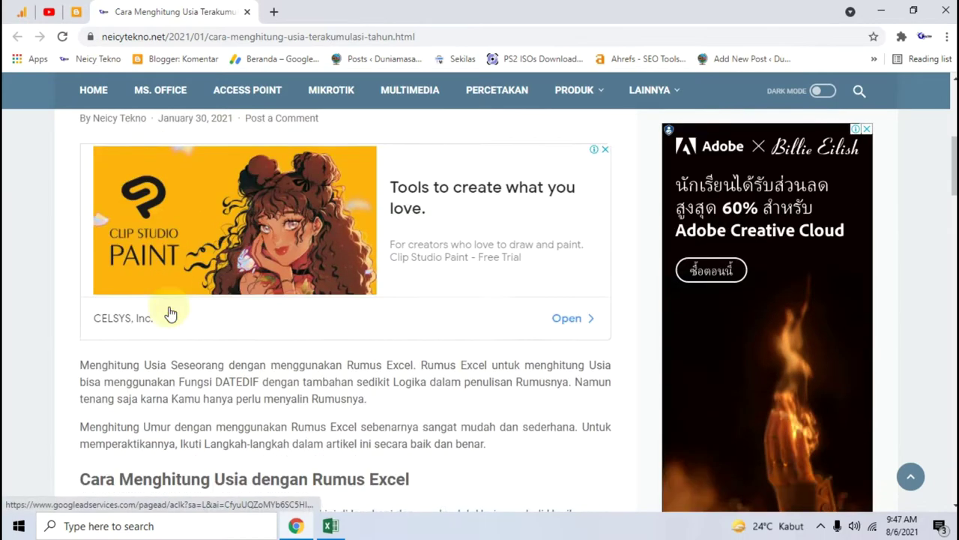
scroll(163, 306, "down", 2)
scroll(165, 305, "down", 2)
left_click(313, 258)
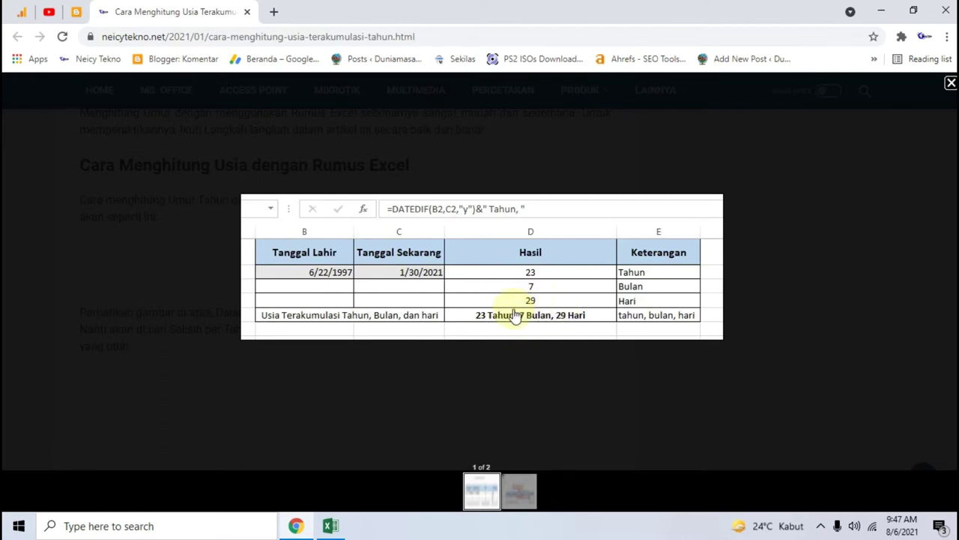
View the article's Excel screenshot, then enlarge the example age table again before going to Excel
left_click(107, 252)
scroll(107, 256, "down", 5)
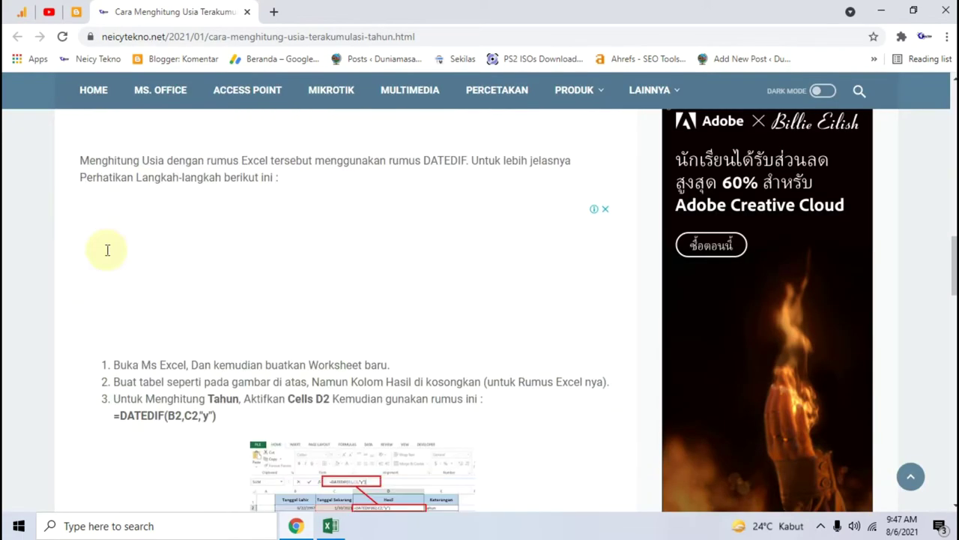
scroll(107, 255, "down", 3)
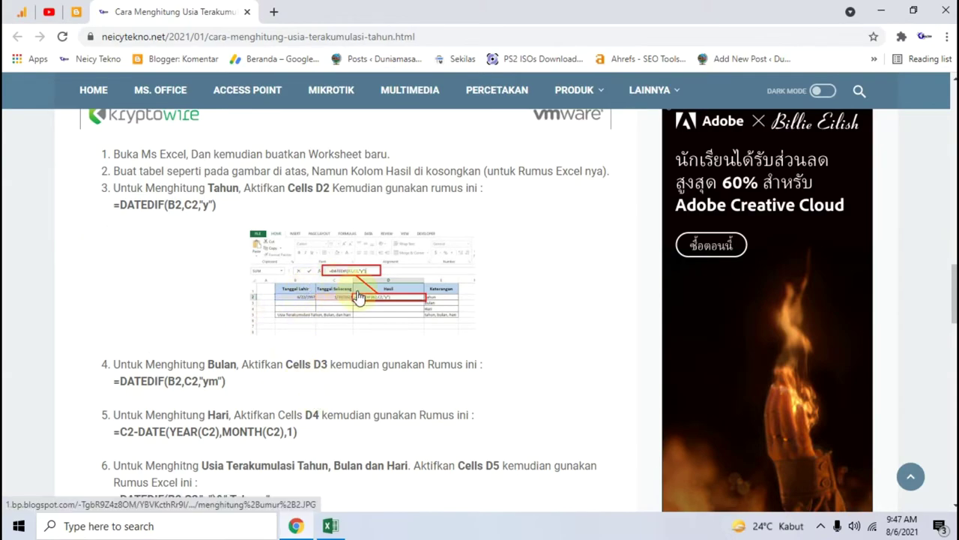
left_click(358, 295)
left_click(75, 257)
scroll(92, 257, "up", 8)
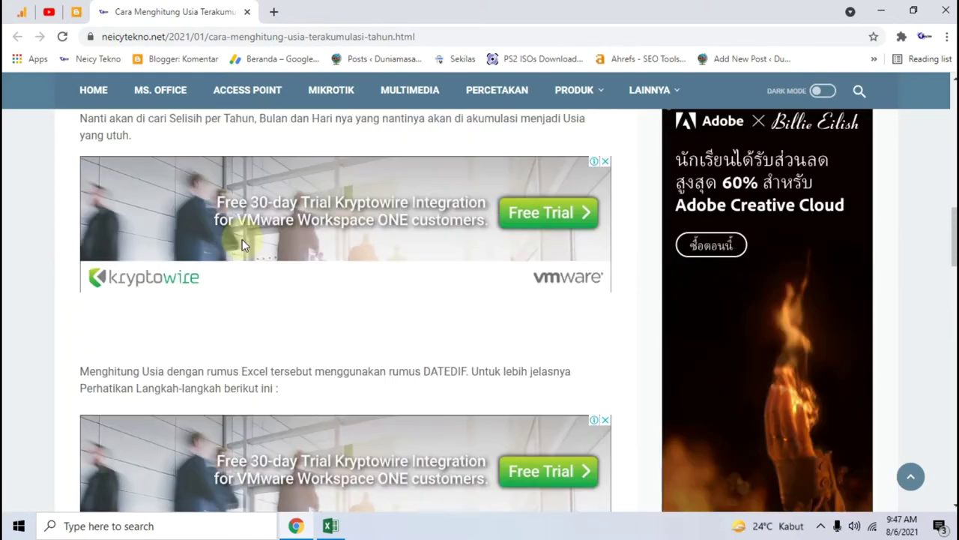
scroll(242, 239, "up", 3)
left_click(316, 274)
left_click(335, 527)
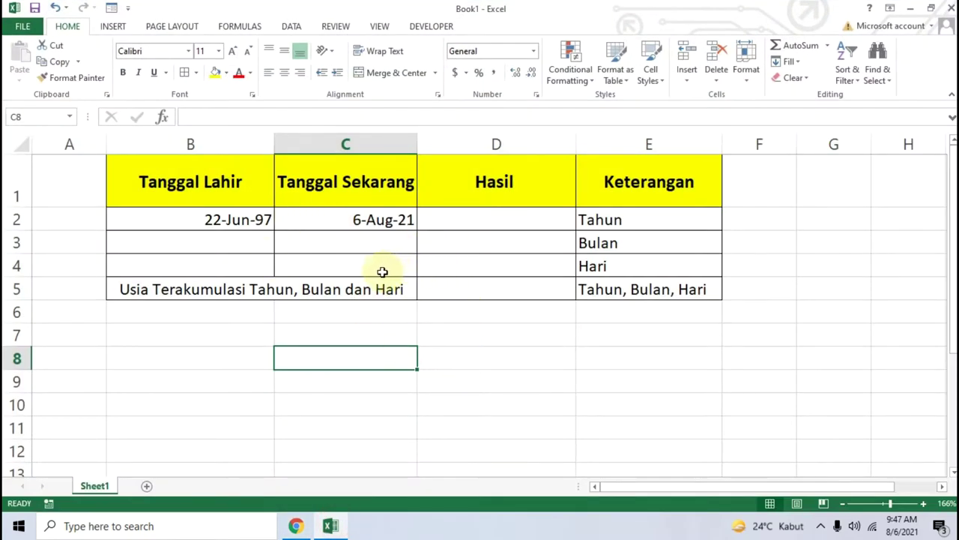
Check the birth and current dates in B2 and C2 and the Hasil cells D2 to D4
left_click(225, 223)
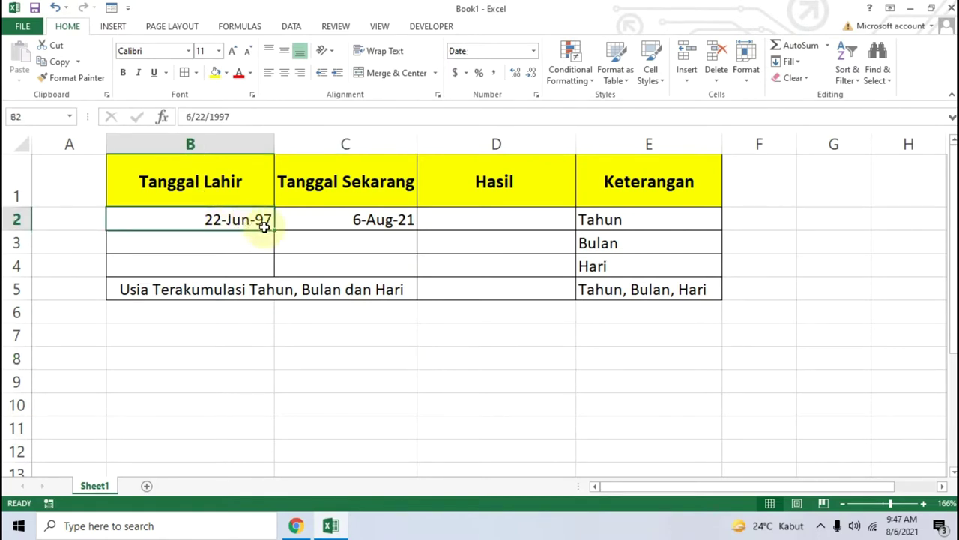
left_click(345, 184)
left_click(368, 220)
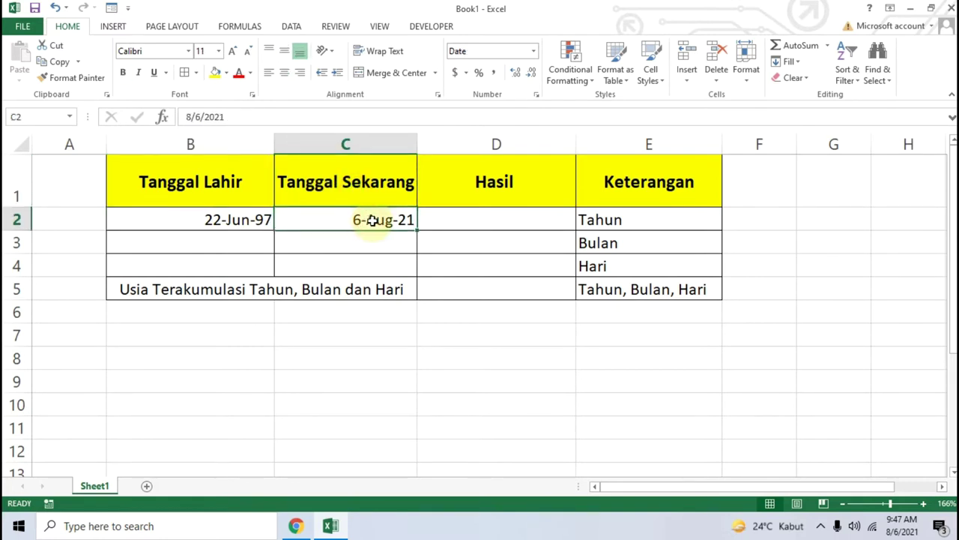
left_click(506, 219)
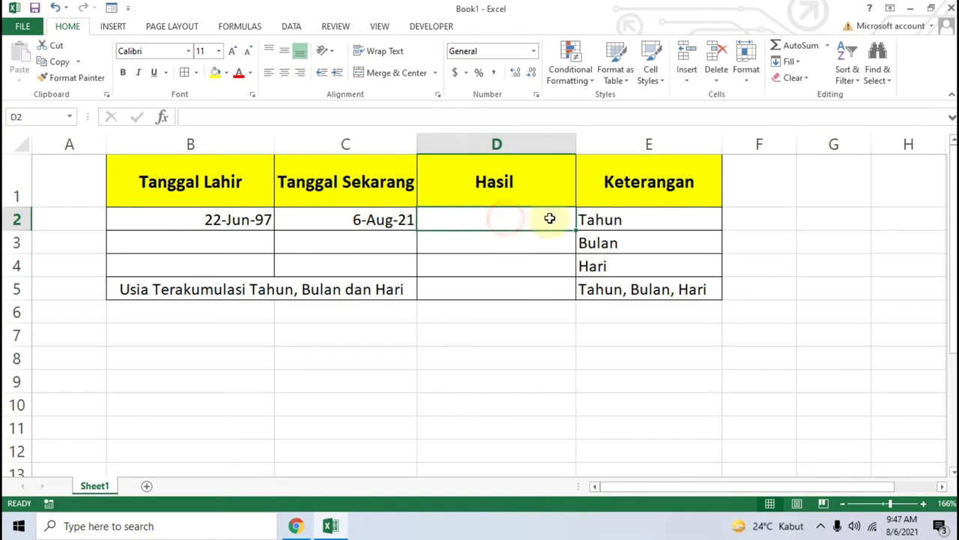
left_click(512, 241)
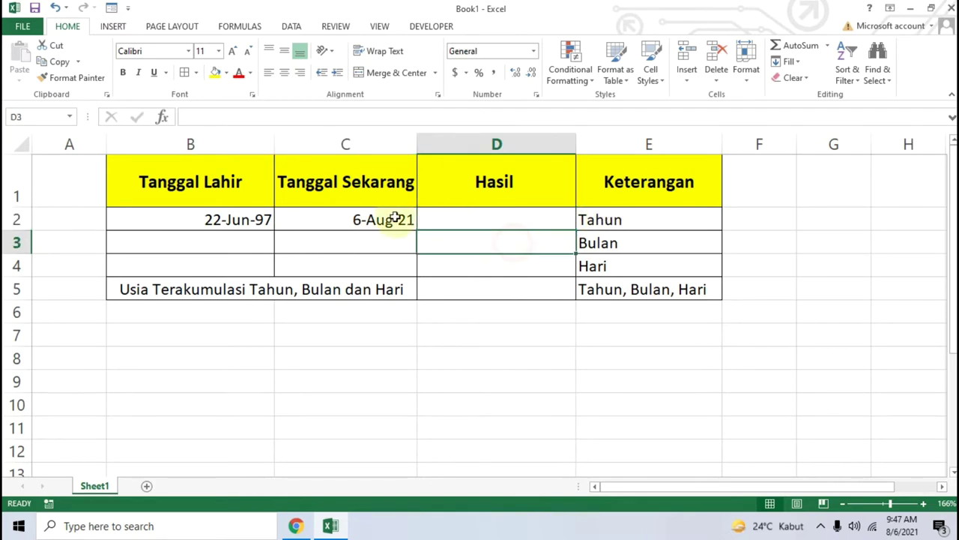
left_click(478, 220)
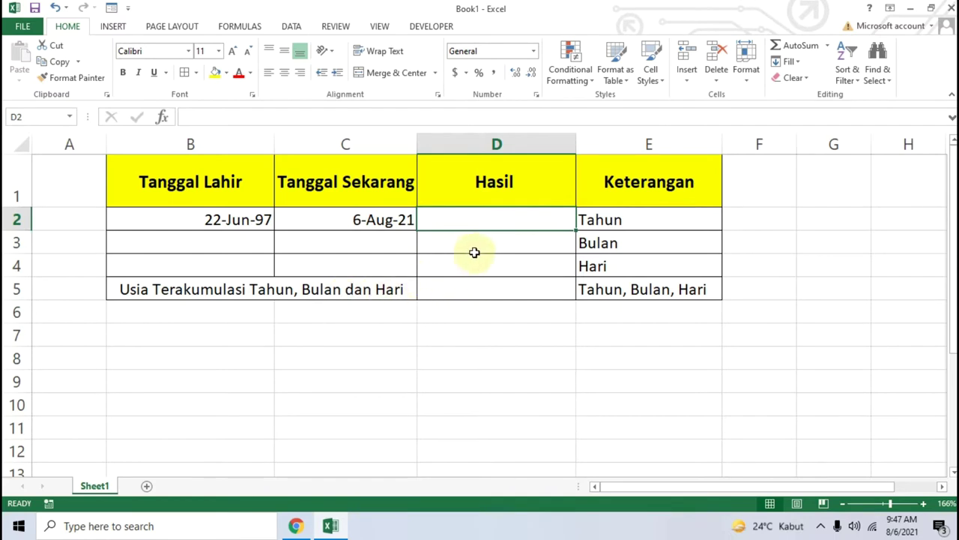
left_click(467, 261)
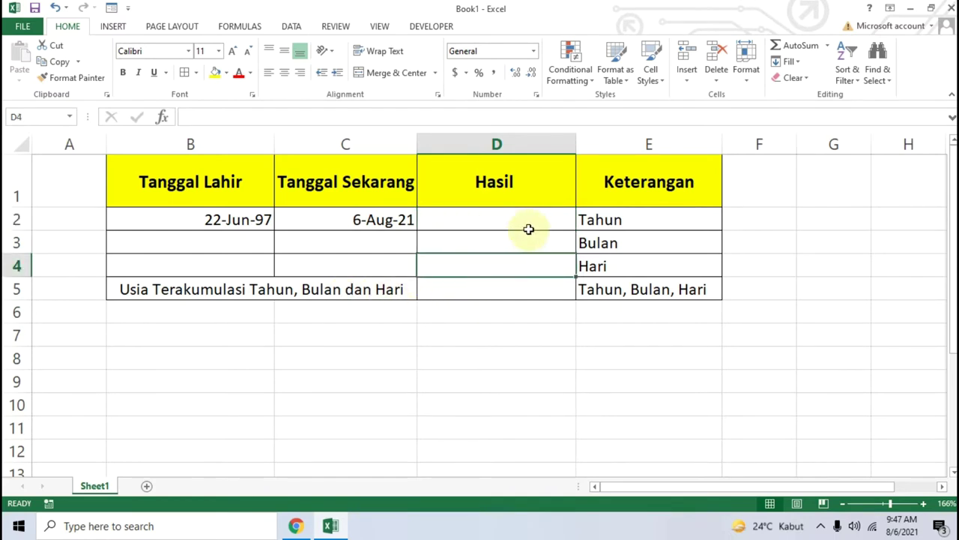
Review the Bulan and Hari labels and D5, then widen the Hasil column D
left_click(593, 242)
left_click(598, 265)
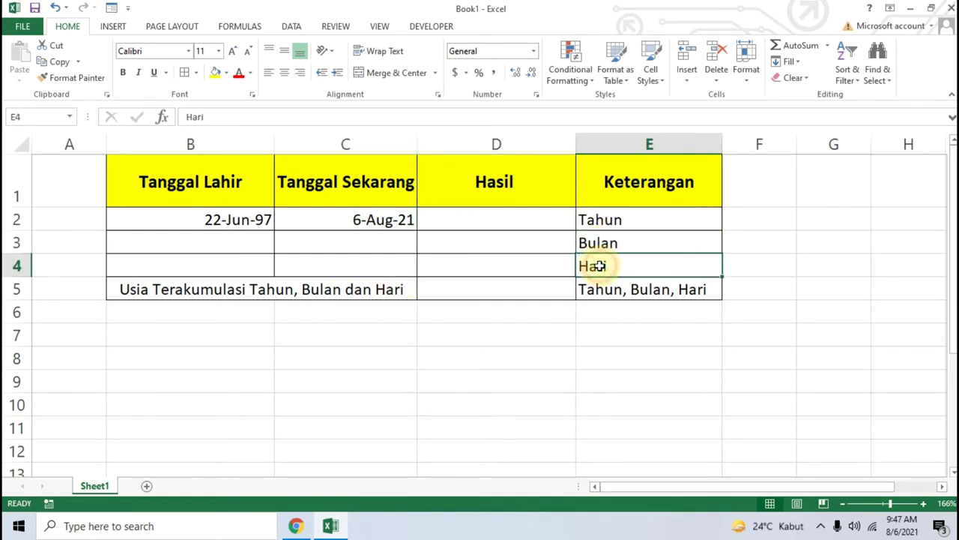
left_click(455, 290)
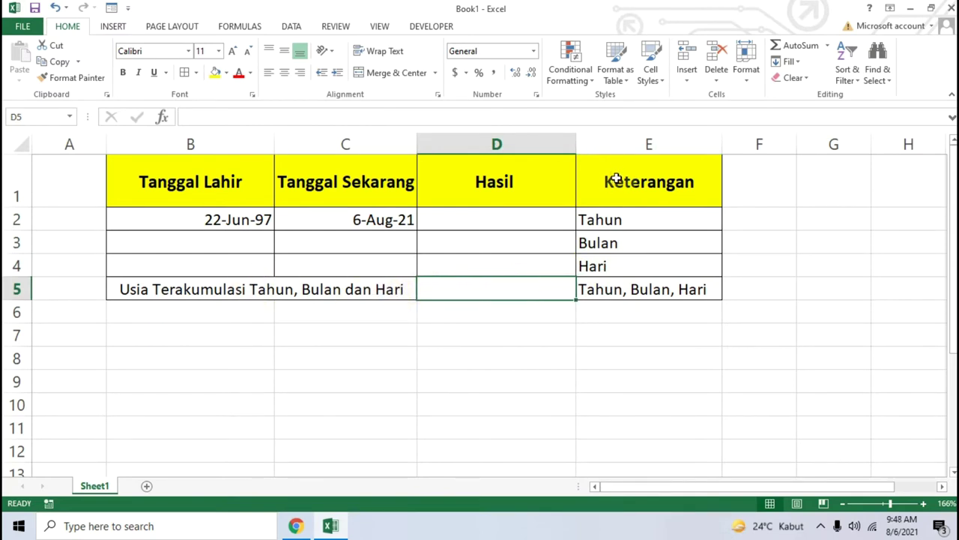
left_click_drag(576, 143, 618, 146)
left_click(403, 332)
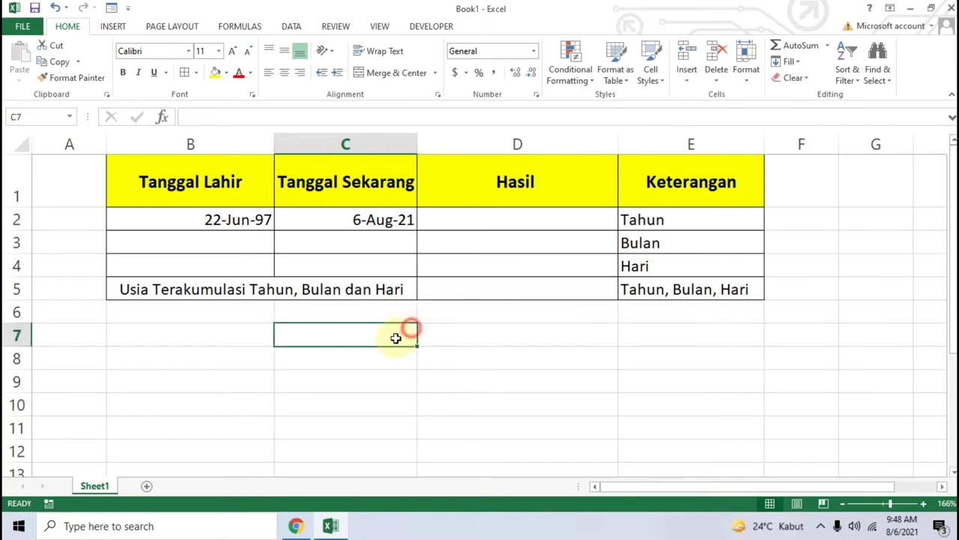
left_click(467, 217)
In Chrome, close the enlarged table image and scroll to the article's DATEDIF steps
left_click(297, 525)
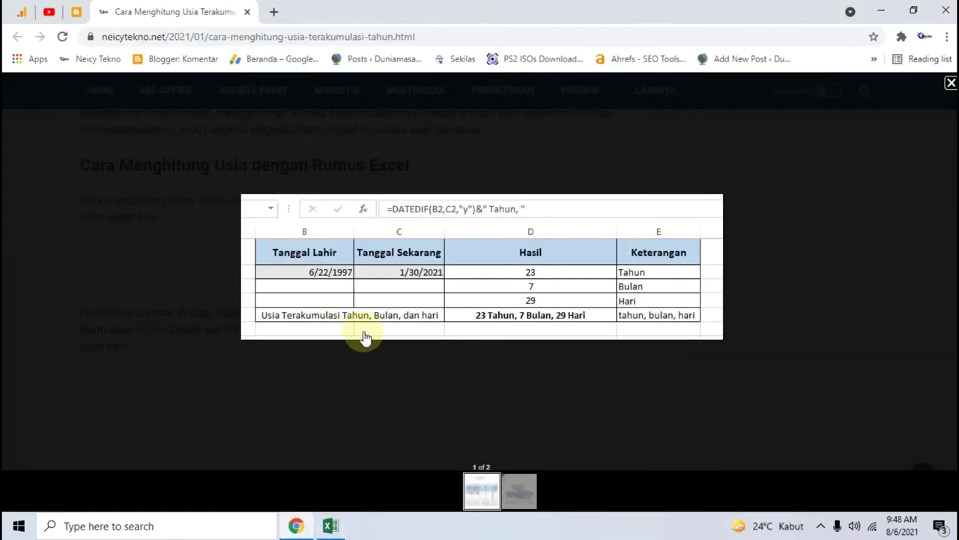
left_click(362, 386)
scroll(149, 325, "down", 4)
scroll(149, 325, "down", 2)
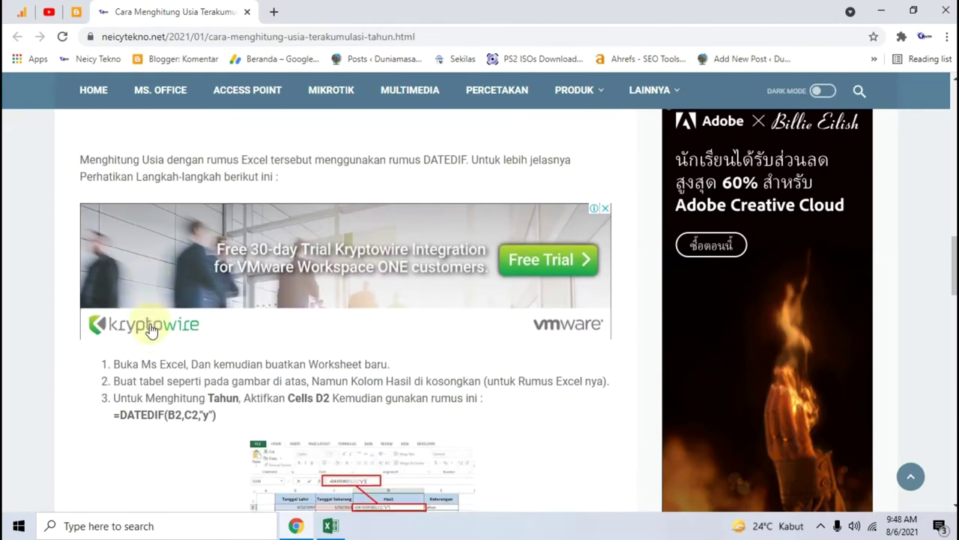
scroll(149, 325, "down", 3)
scroll(151, 330, "down", 1)
scroll(155, 324, "up", 1)
scroll(157, 321, "up", 1)
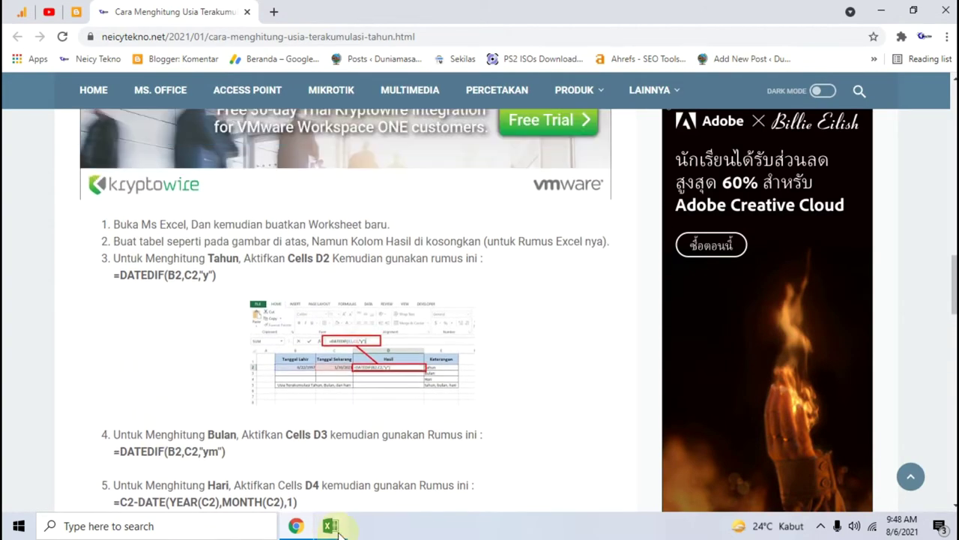
left_click(337, 529)
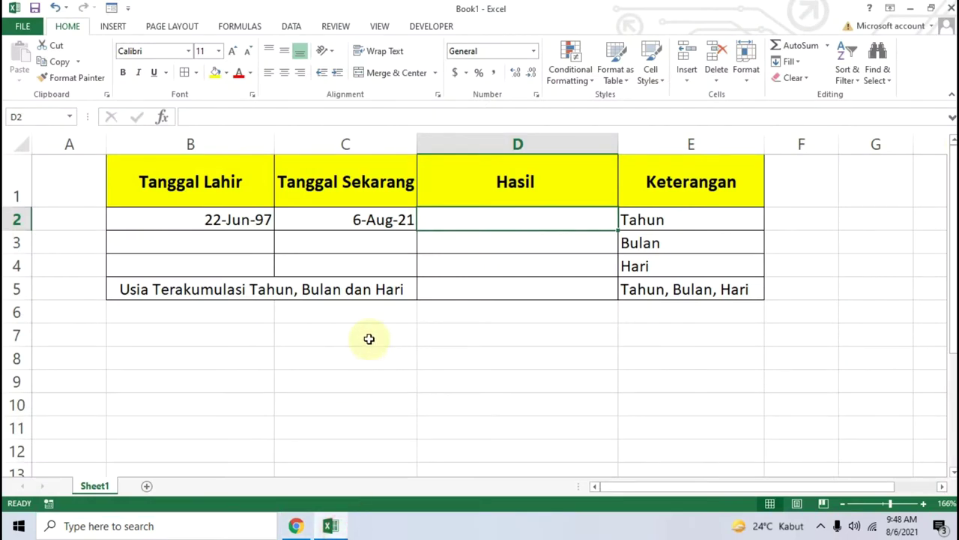
left_click(334, 330)
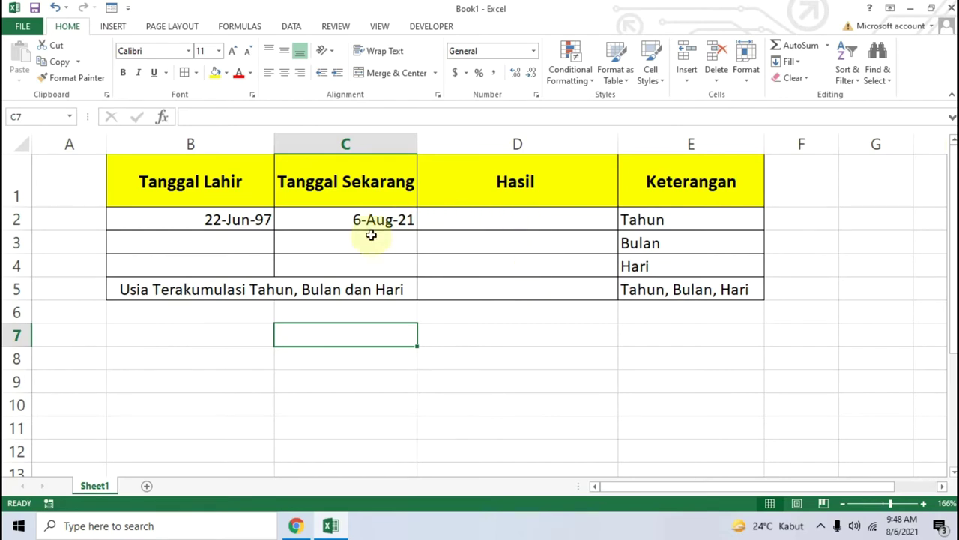
left_click(230, 186)
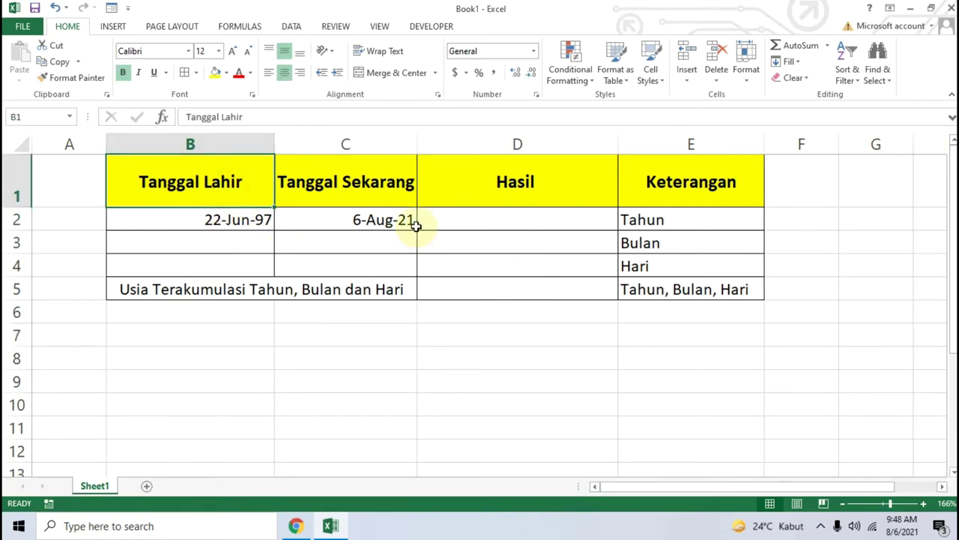
left_click(342, 353)
left_click(218, 183)
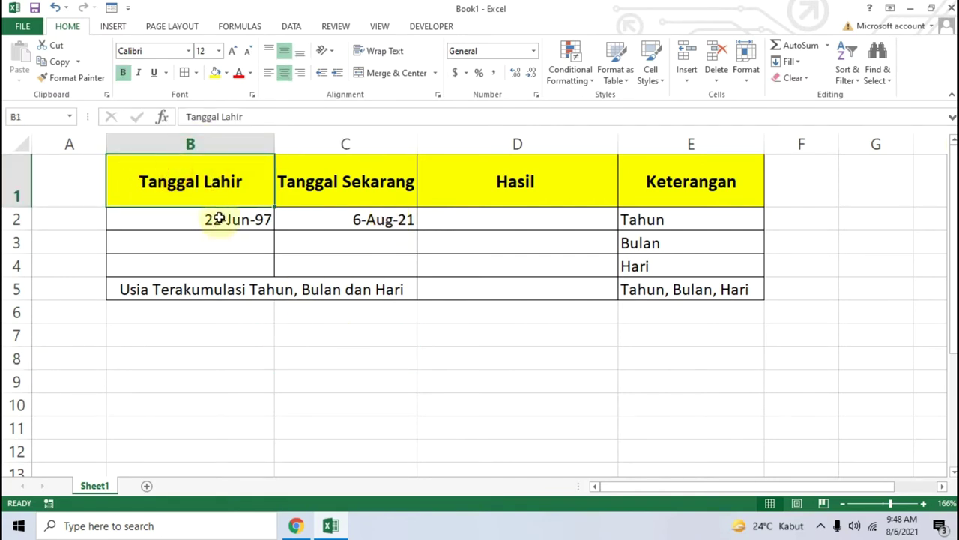
left_click(218, 218)
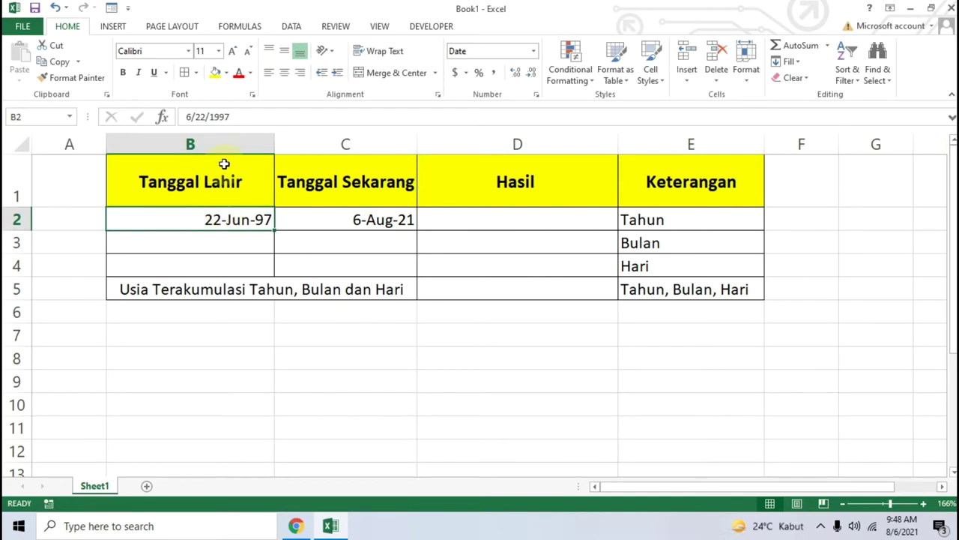
left_click(239, 362)
left_click(191, 174)
left_click_drag(293, 186, 679, 288)
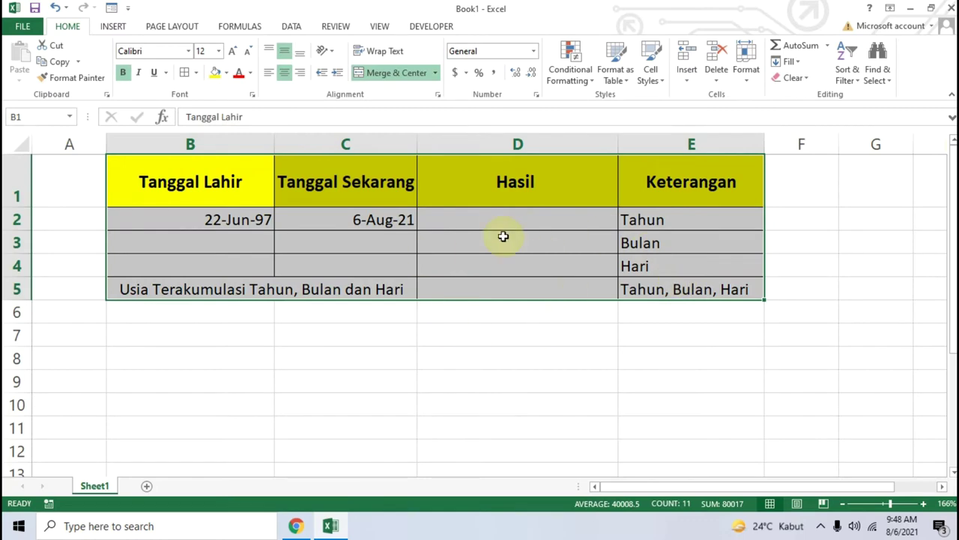
left_click(360, 353)
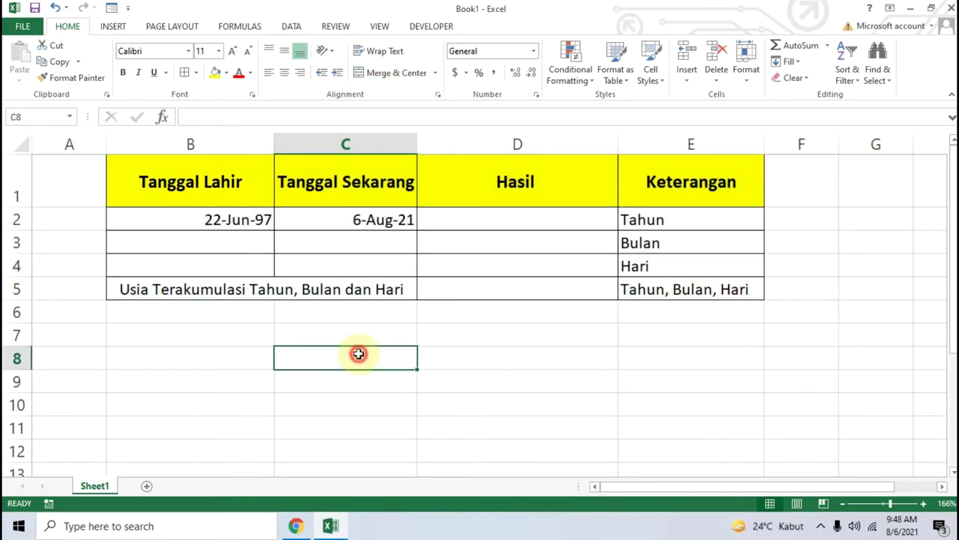
left_click(297, 526)
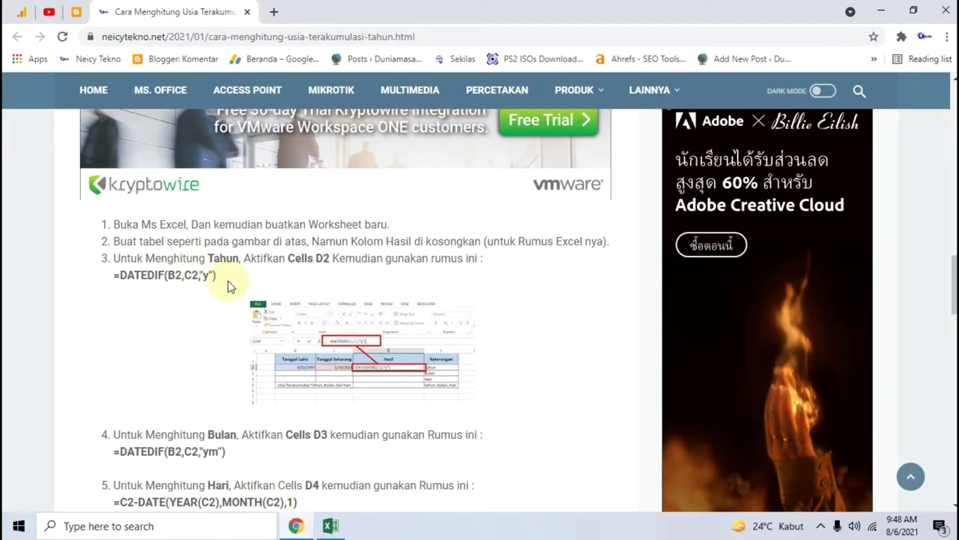
Select the step 3 text =DATEDIF(B2,C2,"y") in the tutorial and copy it
scroll(228, 285, "down", 1)
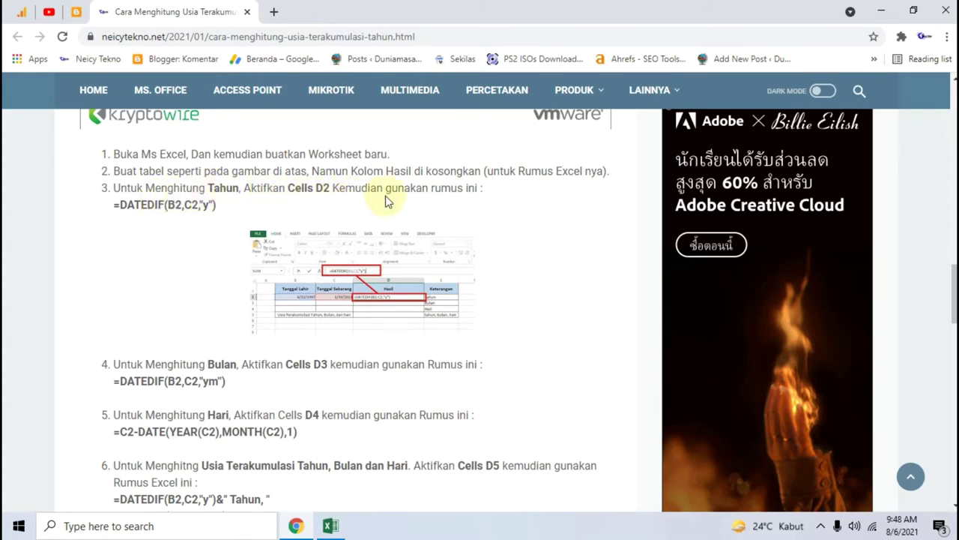
left_click(228, 204)
left_click_drag(194, 204, 113, 205)
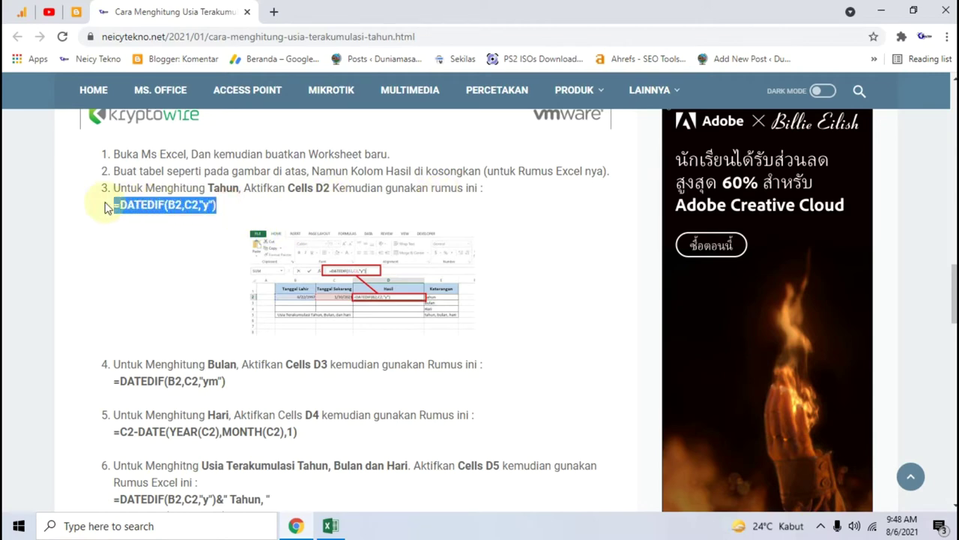
right_click(150, 202)
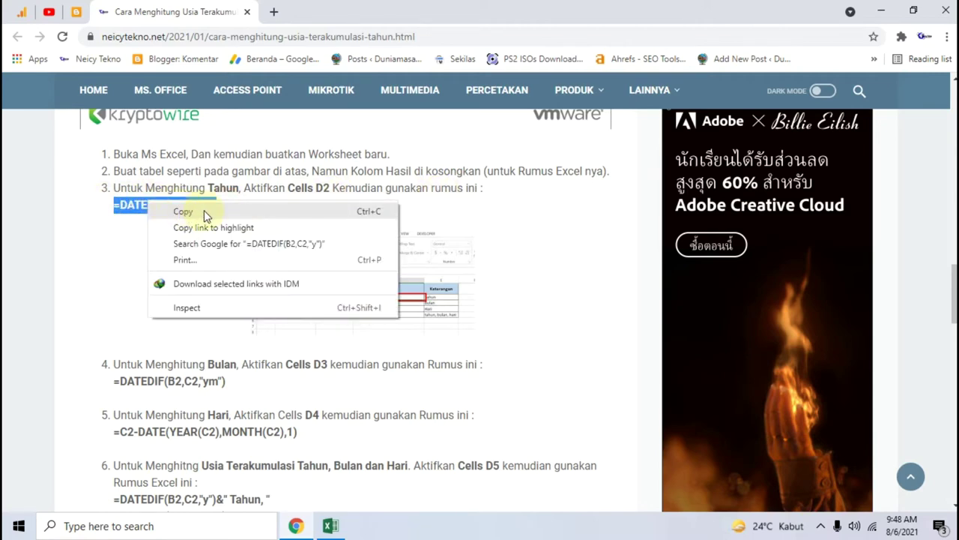
left_click(182, 211)
Enter =DATEDIF(B2,C2,"y") in cell D2 through the formula bar, giving 24 years
mouse_move(329, 528)
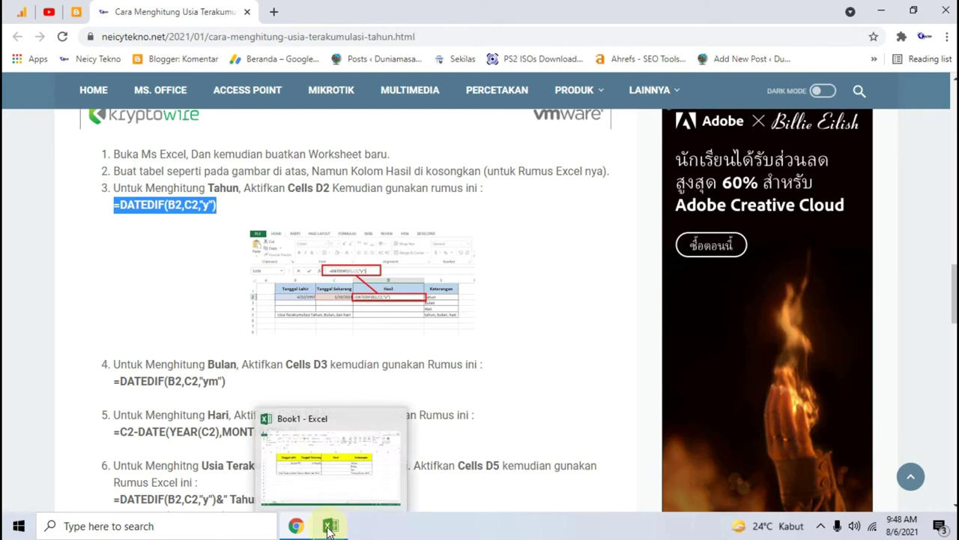
left_click(329, 529)
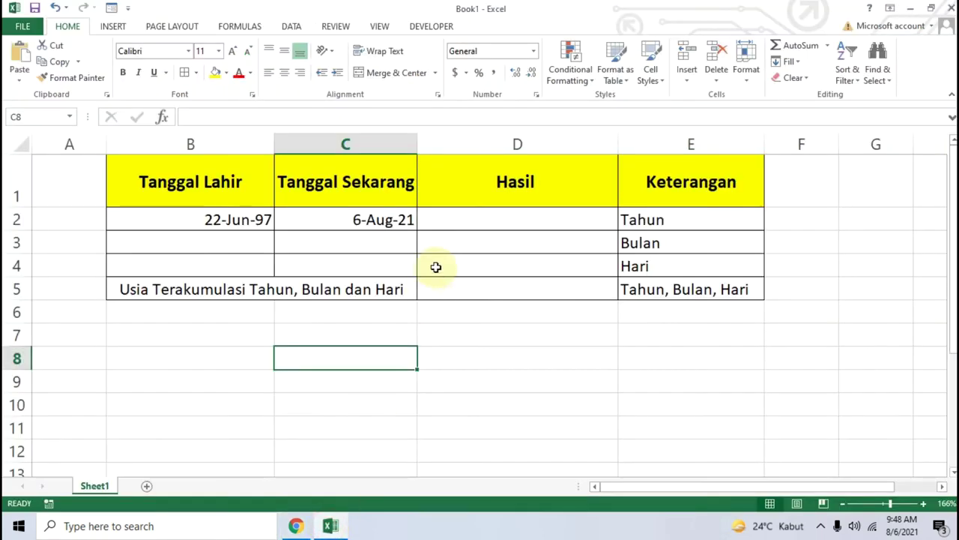
left_click(481, 215)
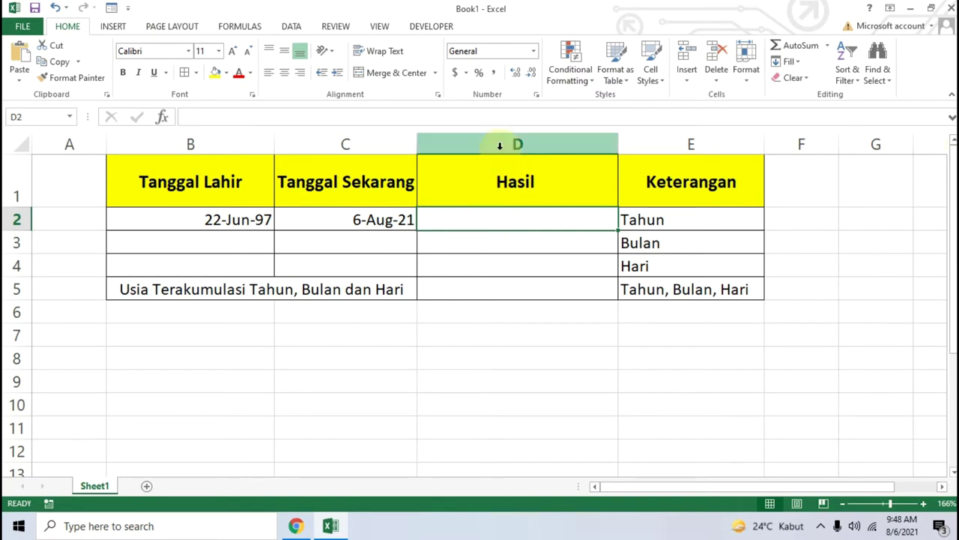
left_click(475, 216)
left_click(400, 117)
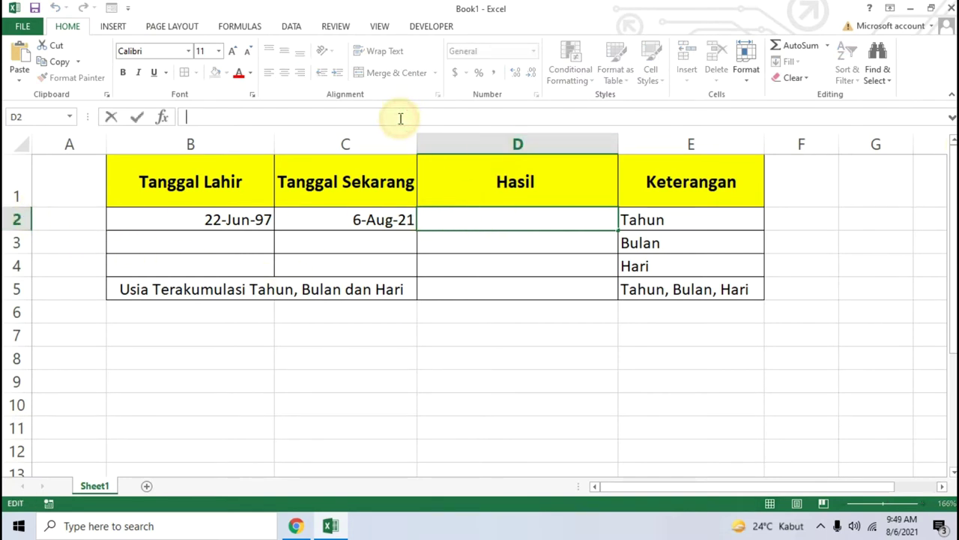
type("=DATEDIF(B2,C2,\"y\")")
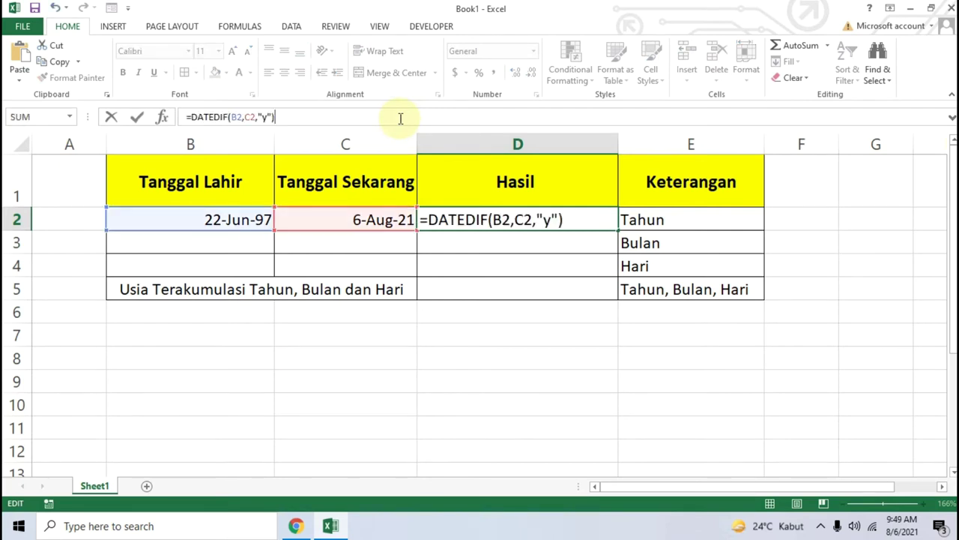
key("Return")
left_click(480, 216)
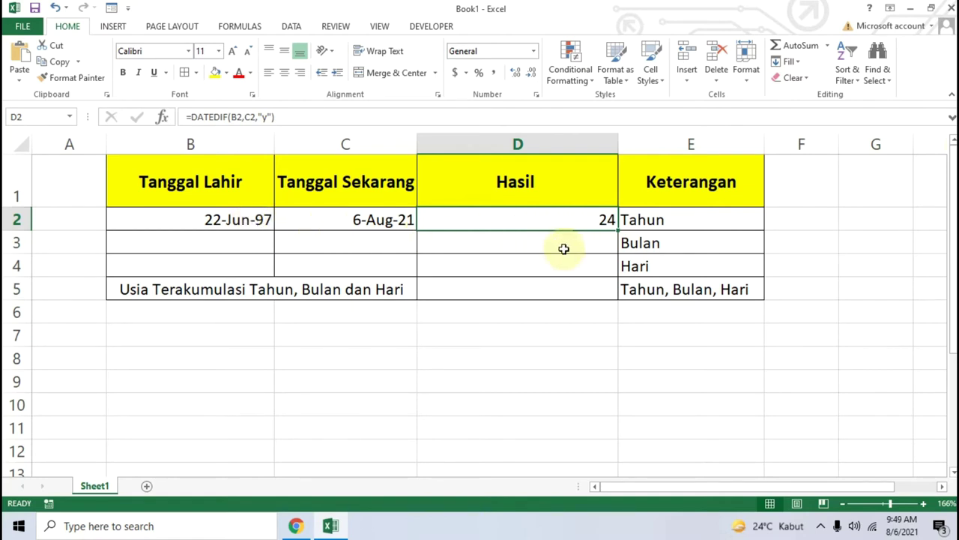
Select and copy the step 4 formula =DATEDIF(B2,C2,"ym") in Chrome, then return to Excel
left_click(296, 526)
scroll(222, 311, "down", 2)
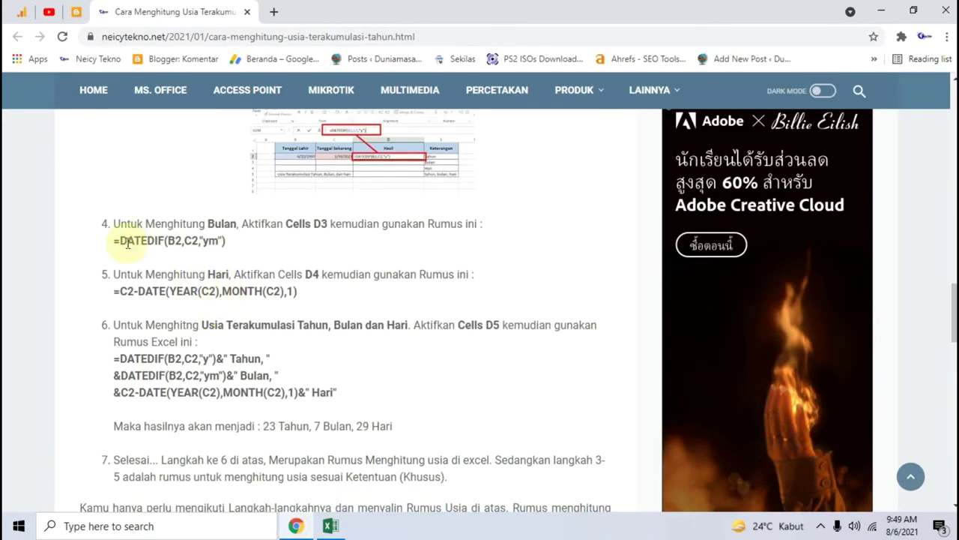
left_click_drag(117, 241, 162, 243)
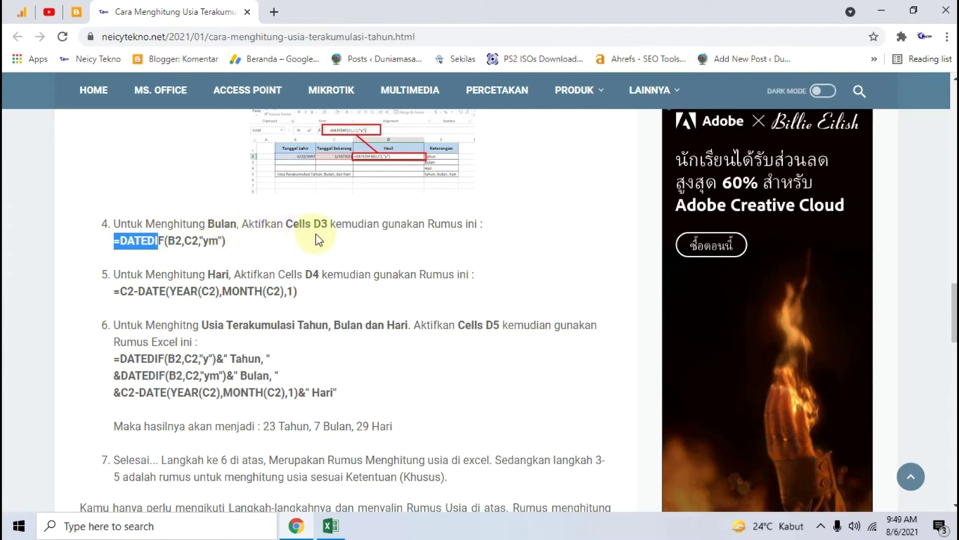
left_click(232, 237)
left_click_drag(225, 240, 109, 242)
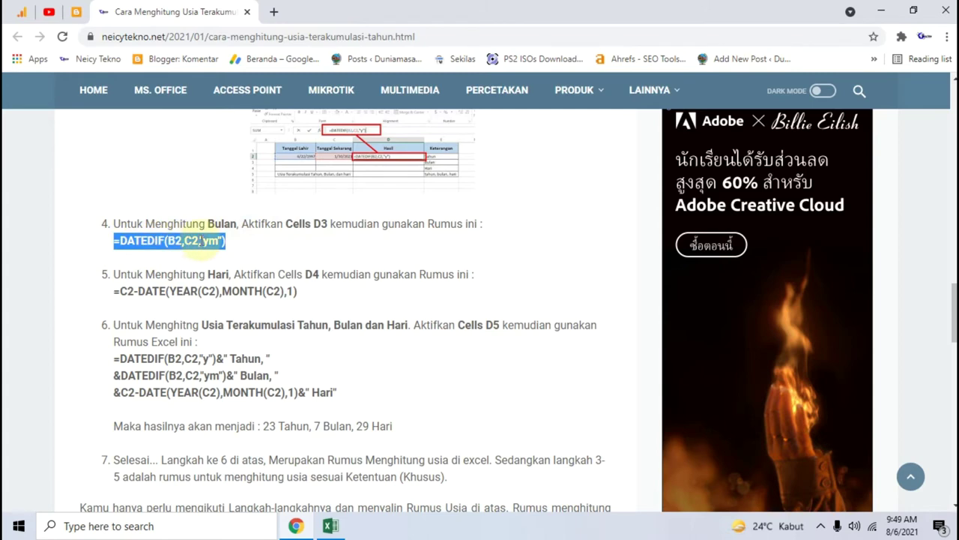
right_click(201, 244)
left_click(235, 251)
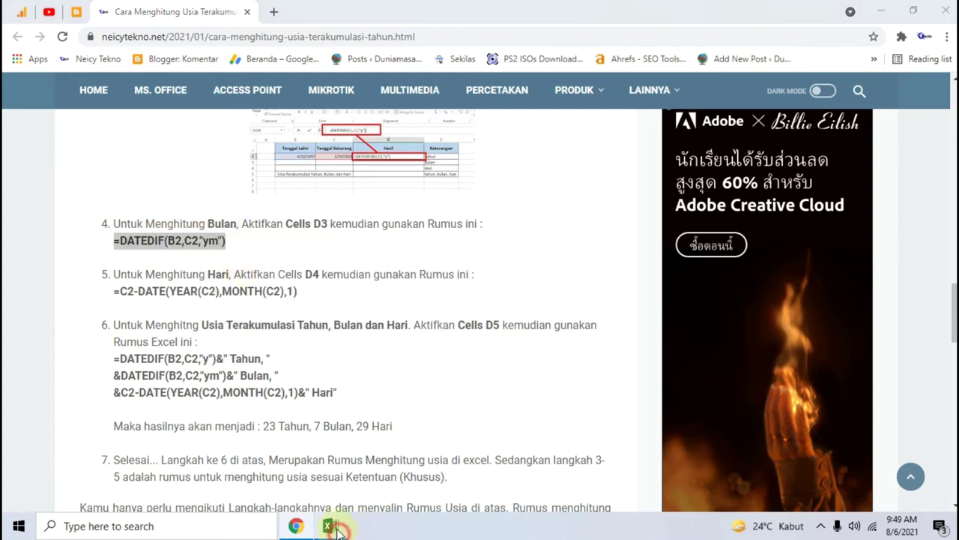
left_click(331, 525)
left_click(491, 242)
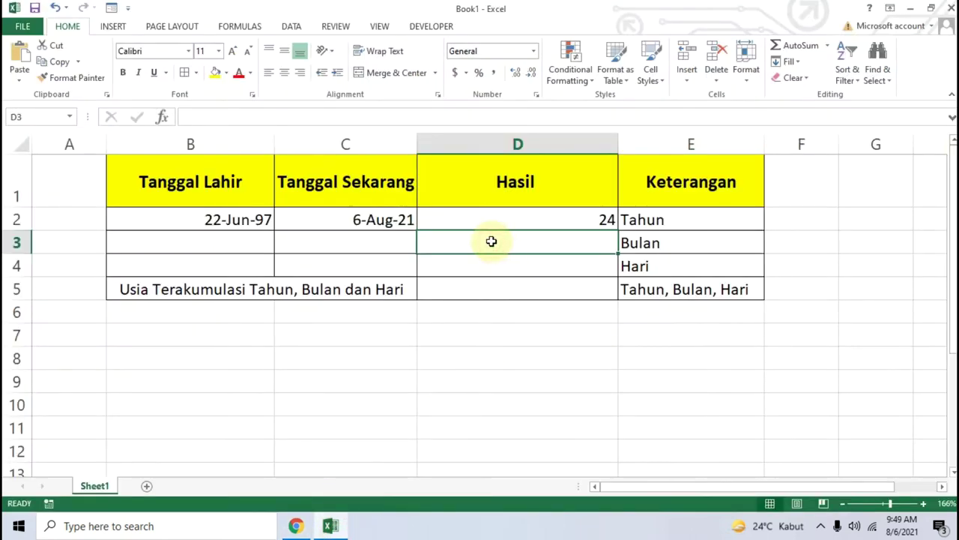
Paste =DATEDIF(B2,C2,"ym") into cell D3 so it shows 1 month
left_click(646, 242)
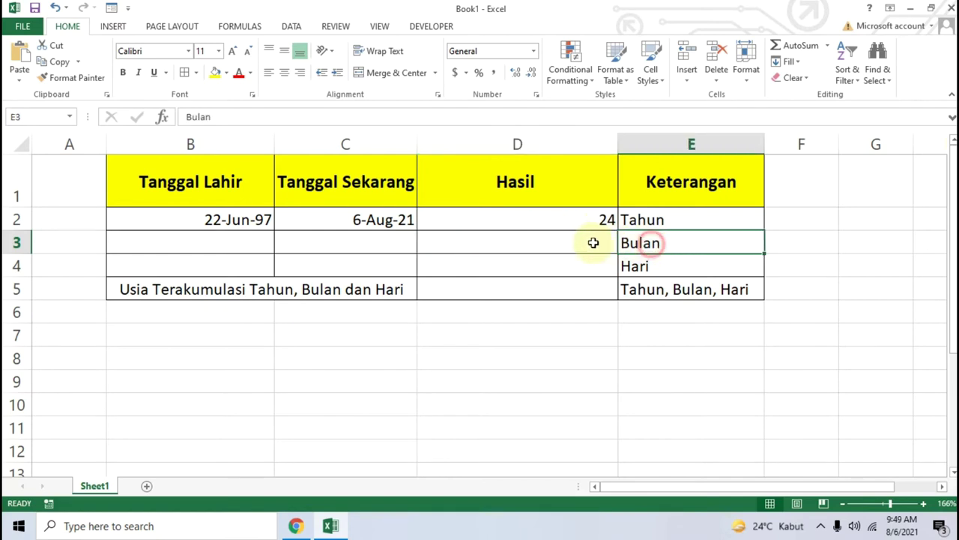
left_click(586, 242)
left_click(401, 114)
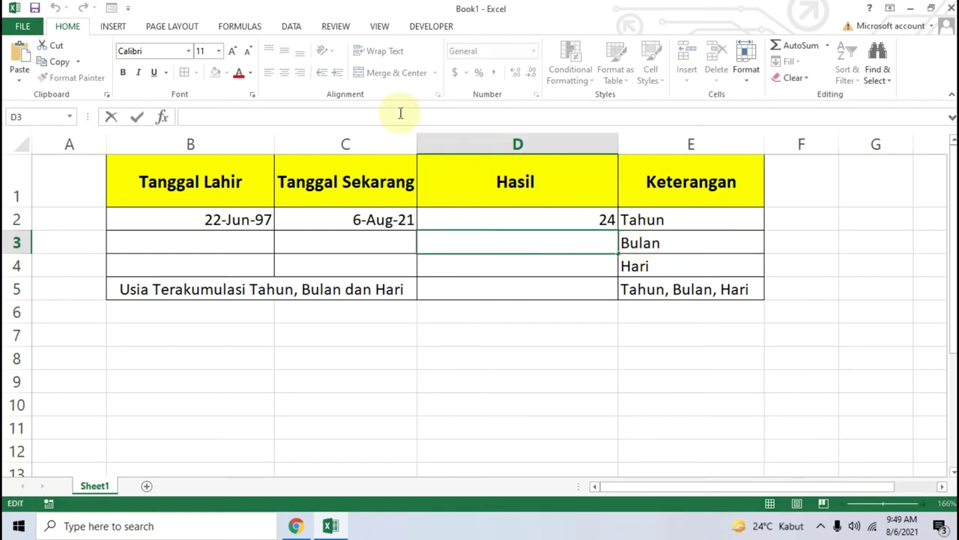
key("ctrl+v")
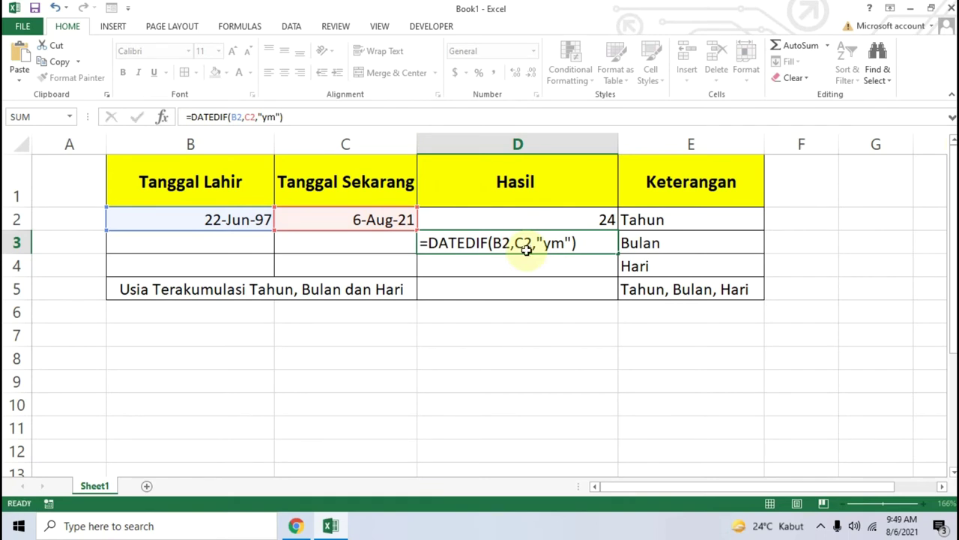
key("Return")
left_click(559, 225)
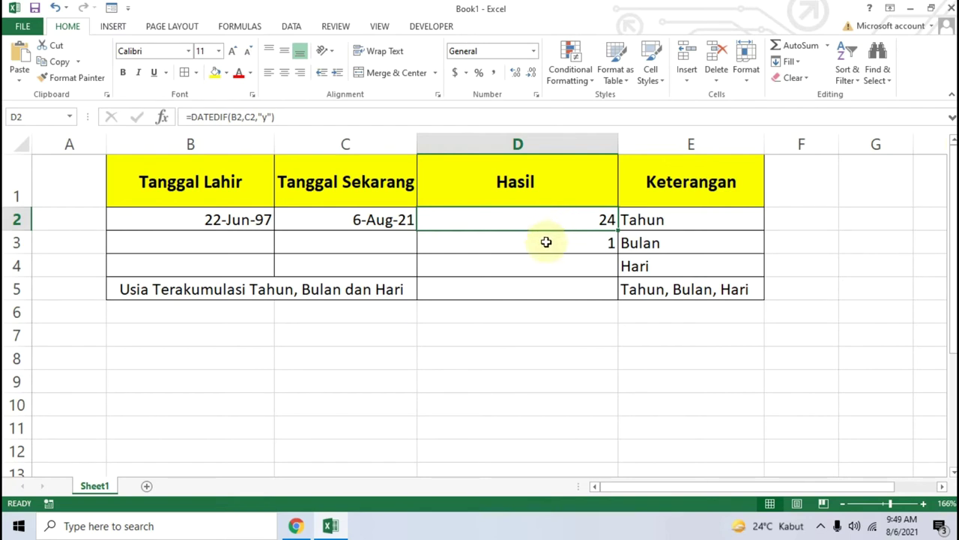
left_click(495, 268)
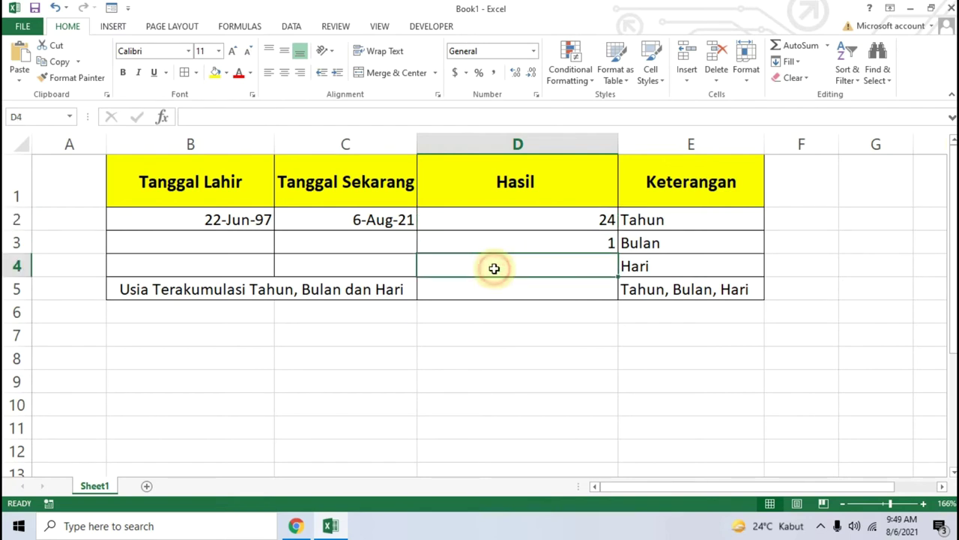
In the tutorial, select step 5's days formula =C2-DATE(YEAR(C2),MONTH(C2),1)
left_click(296, 525)
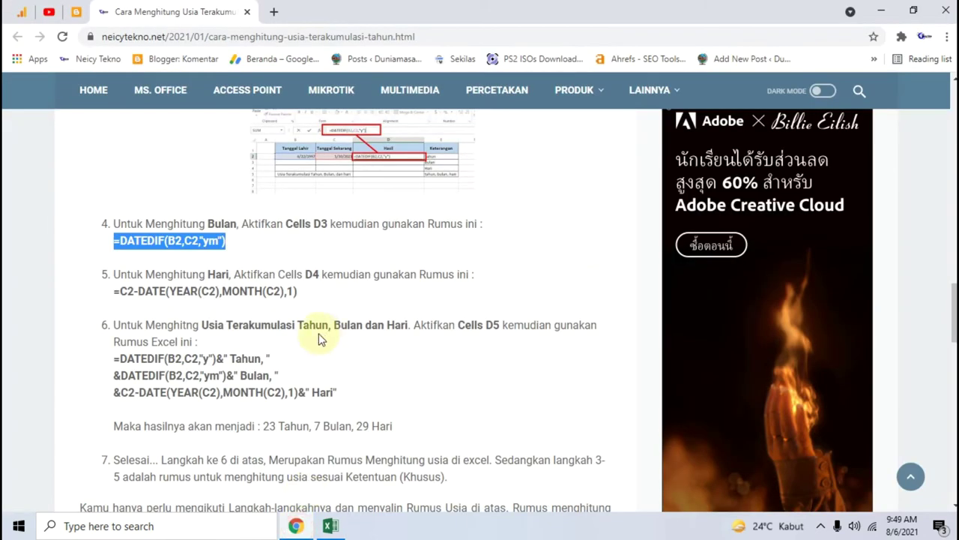
scroll(319, 339, "down", 2)
left_click(318, 222)
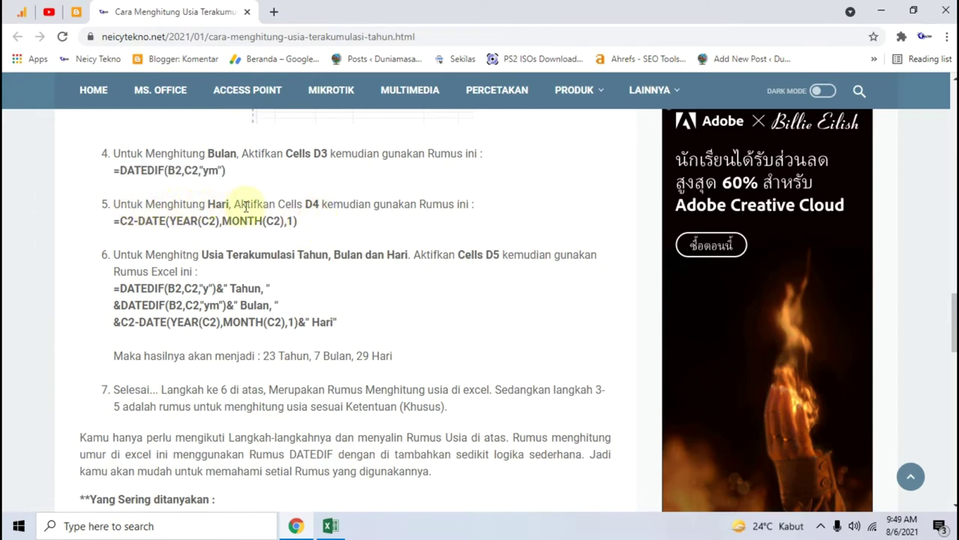
left_click_drag(322, 220, 113, 220)
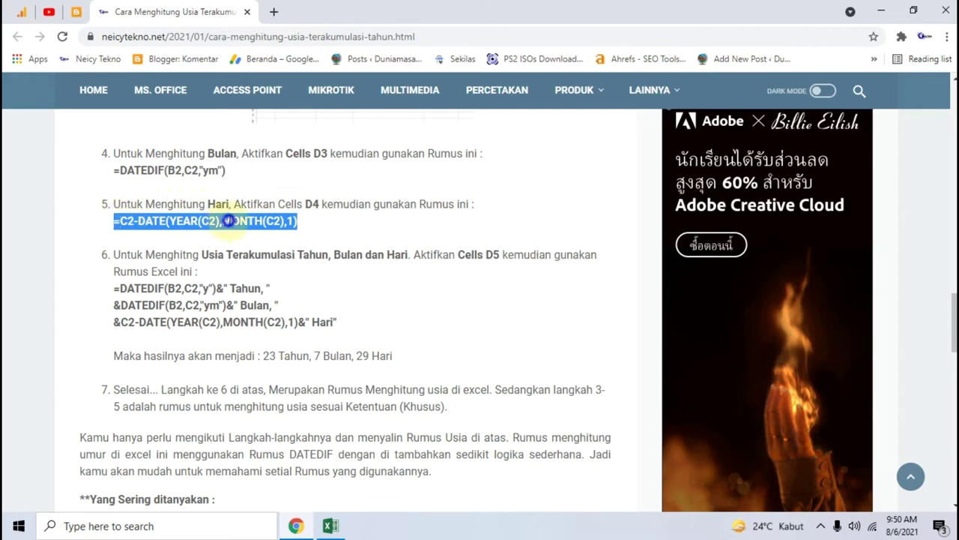
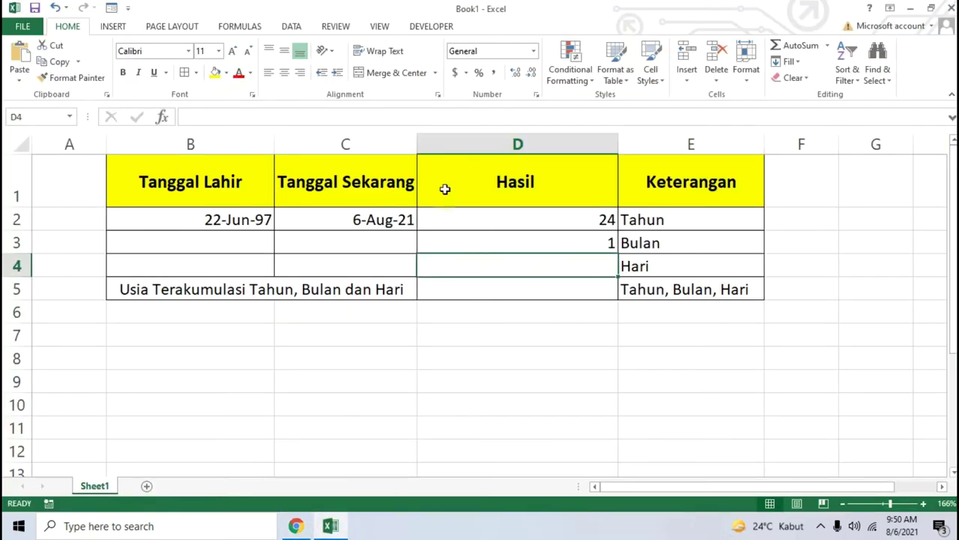
Enter =C2-DATE(YEAR(C2),MONTH(C2),1) in D4 so it returns 5 days, then select D5
left_click(367, 113)
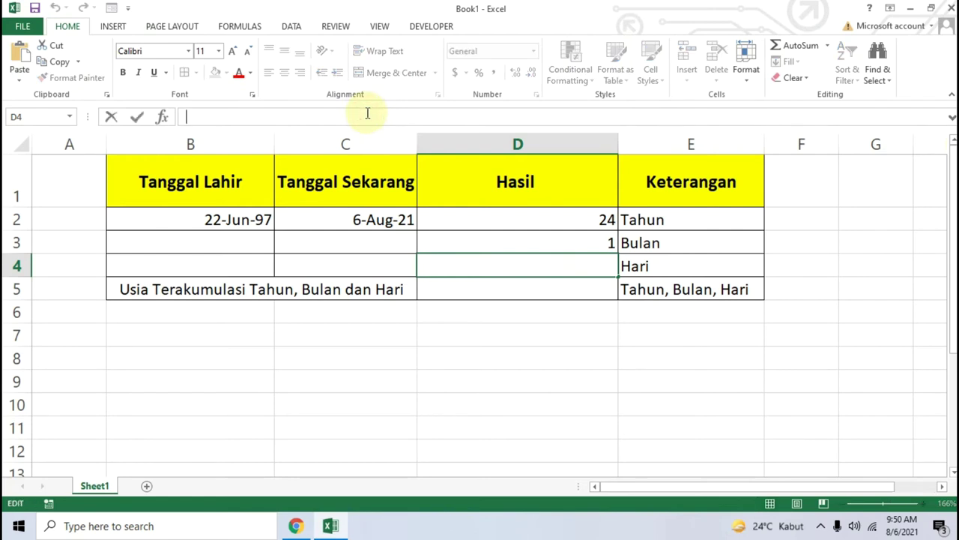
type("=C2-DATE(YEAR(C2),MONTH(C2),1)")
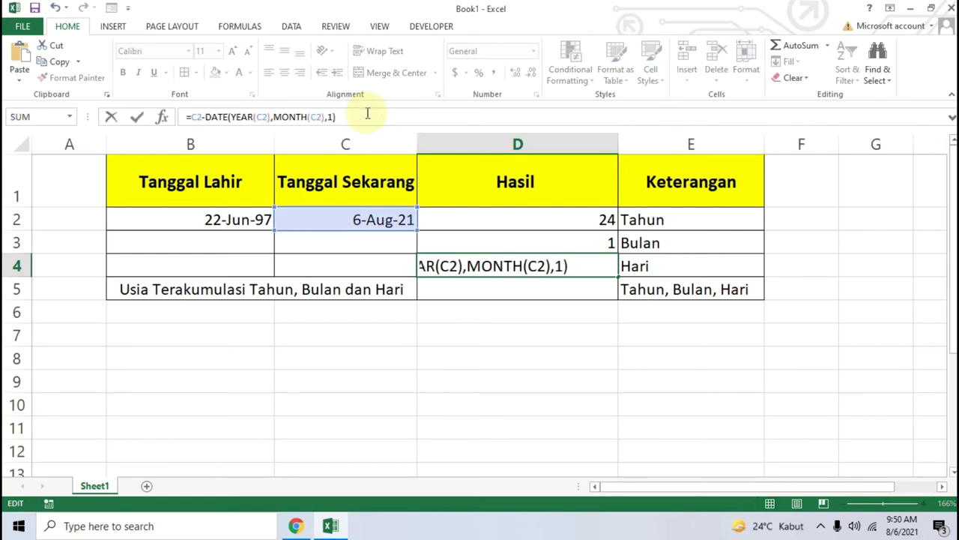
left_click(592, 263)
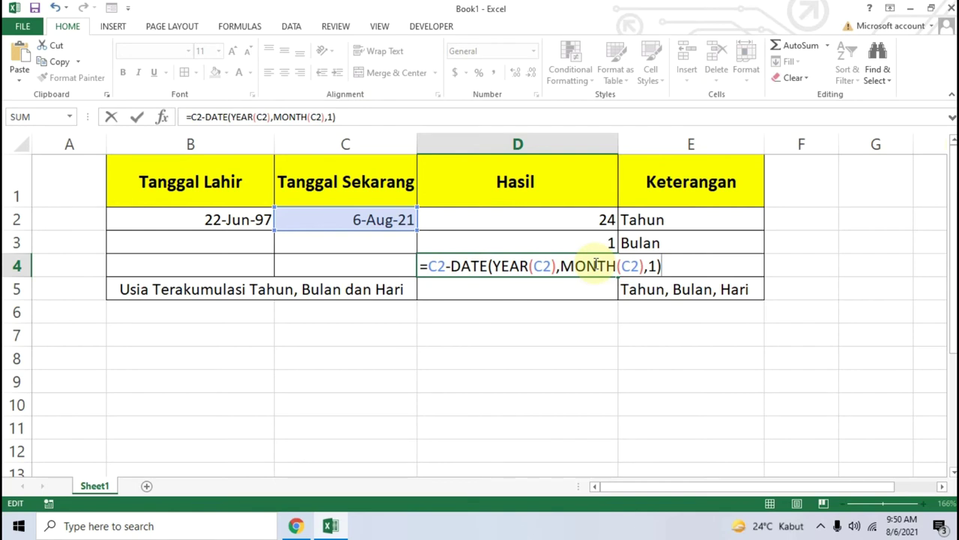
key("Return")
left_click(595, 263)
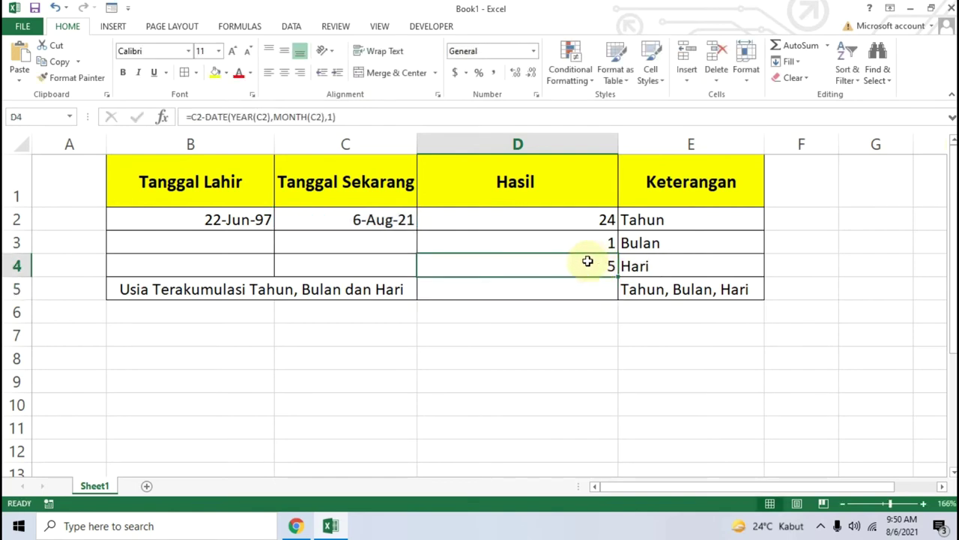
left_click(518, 285)
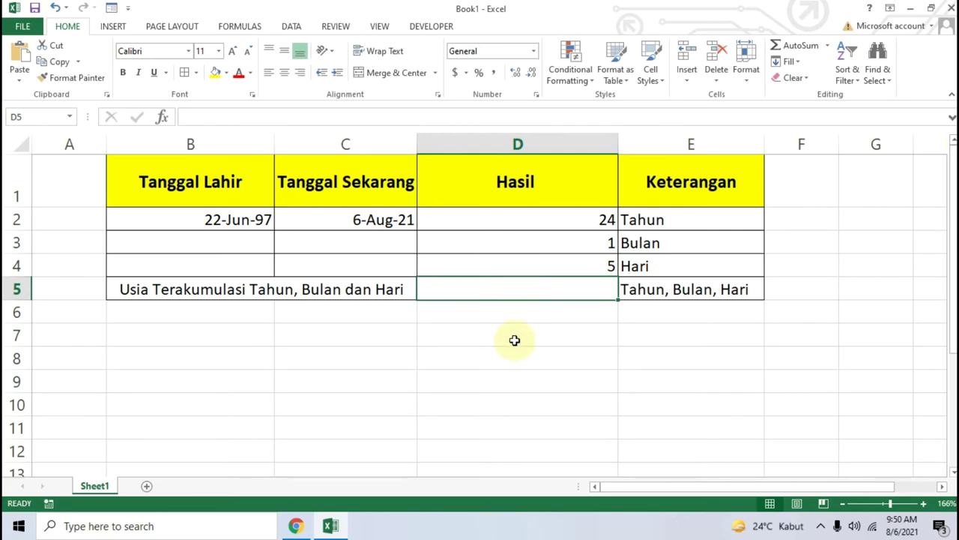
Copy the article's three-line step 6 DATEDIF age formula and return to Excel
left_click(295, 527)
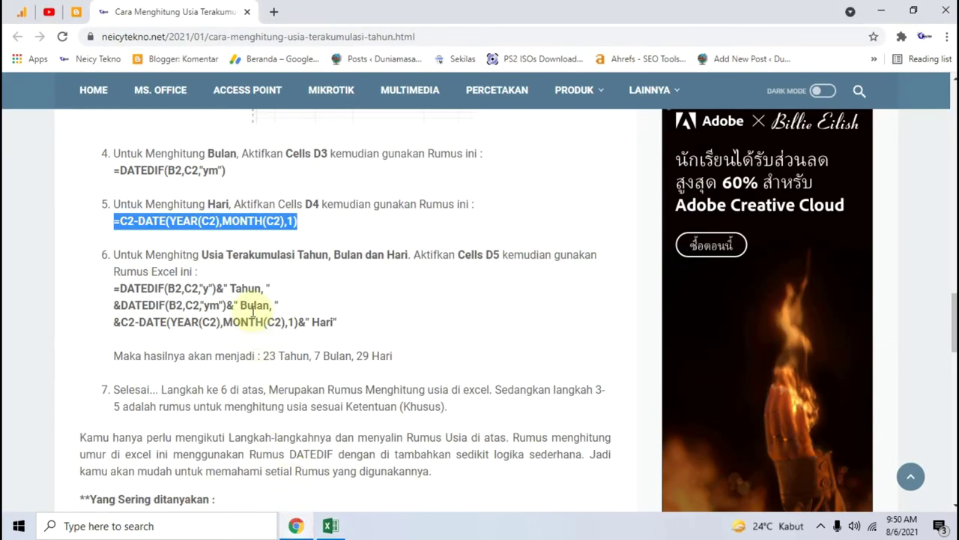
scroll(253, 311, "down", 1)
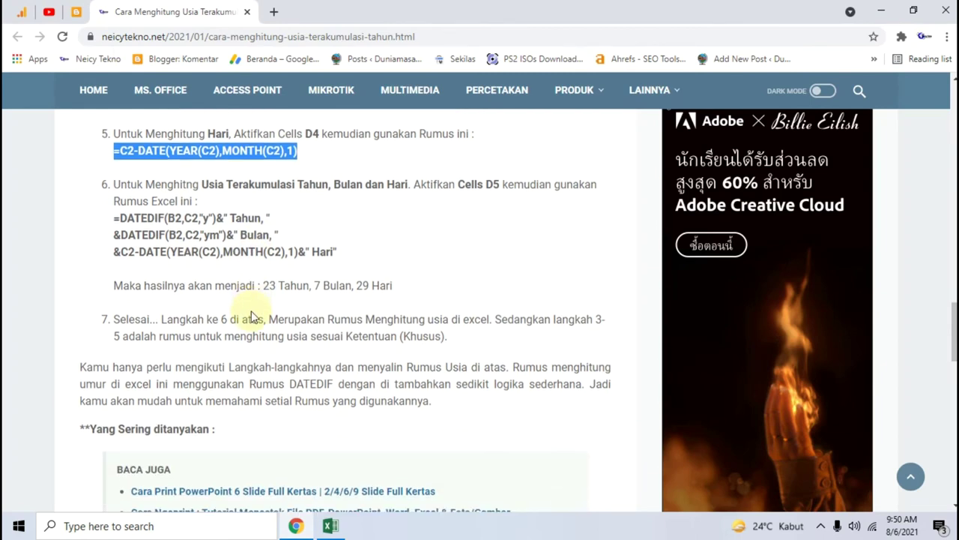
left_click(116, 221)
left_click_drag(114, 220, 353, 264)
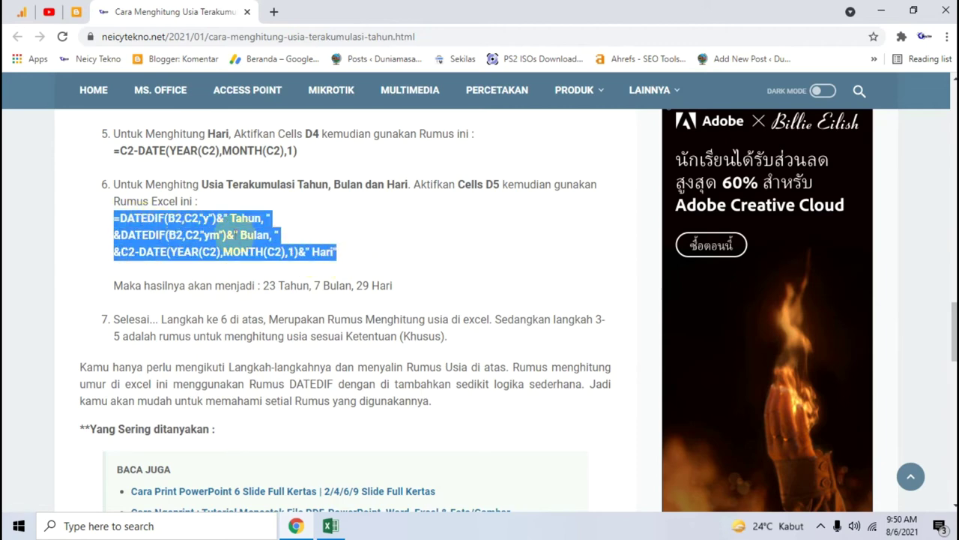
right_click(234, 236)
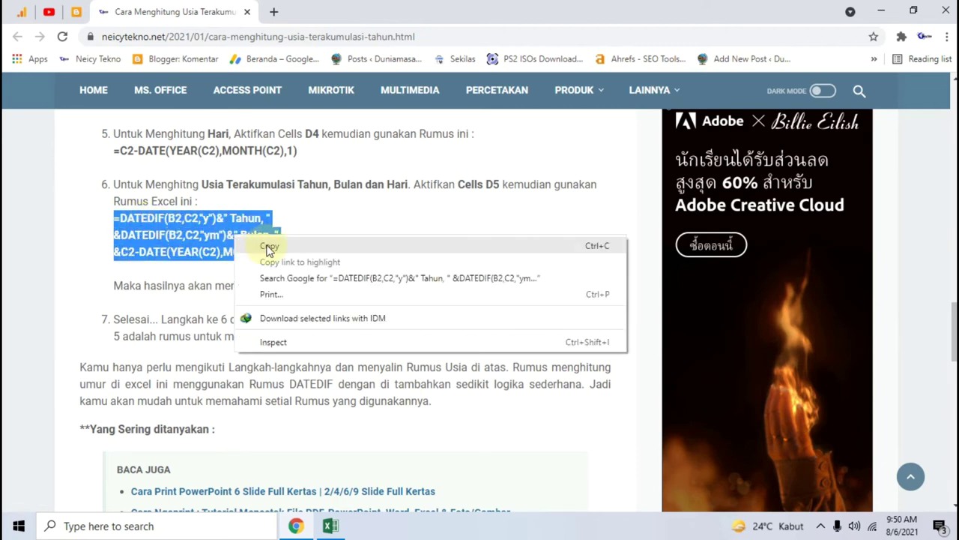
left_click(264, 245)
left_click(330, 525)
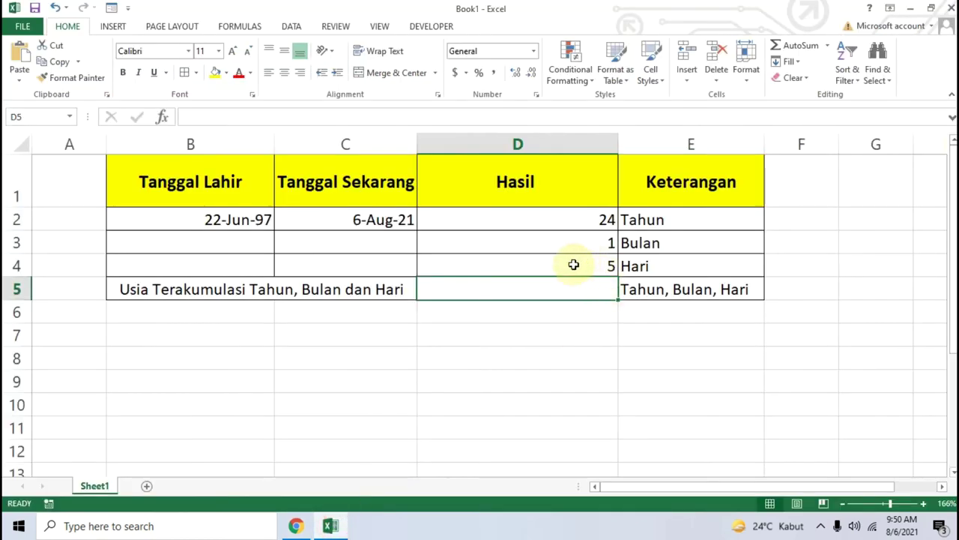
Paste the combined DATEDIF formula into D5 so it shows 24 Tahun, 1 Bulan, 5 Hari
left_click(410, 118)
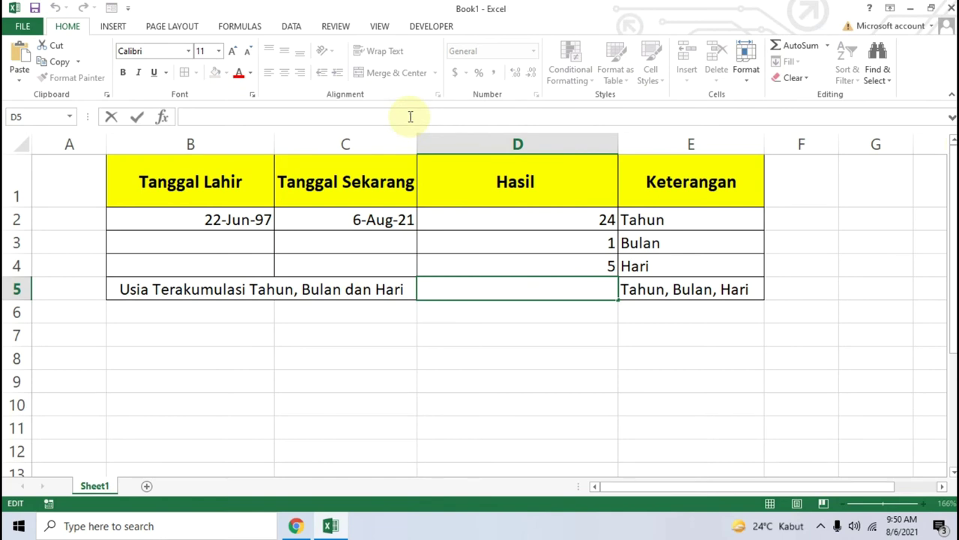
key("ctrl+v")
left_click(567, 289)
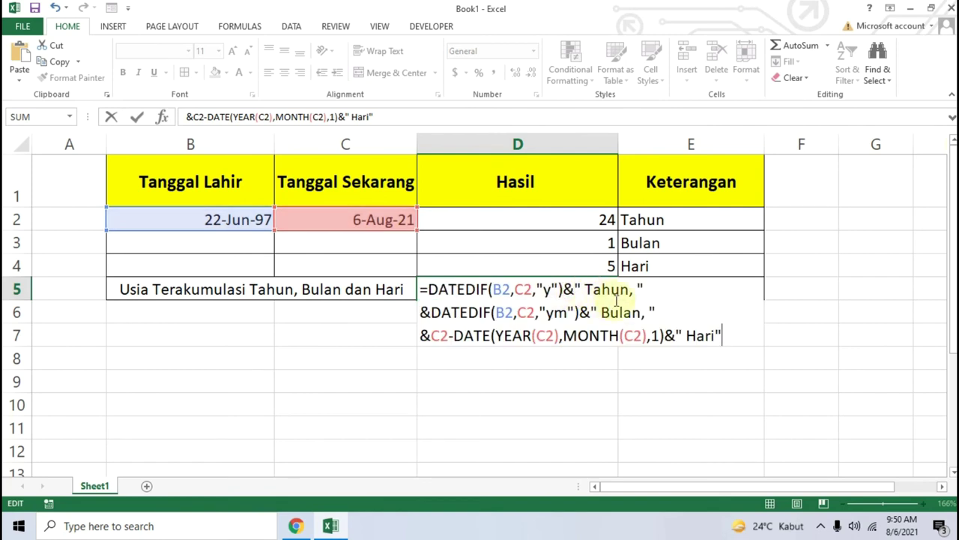
key("Return")
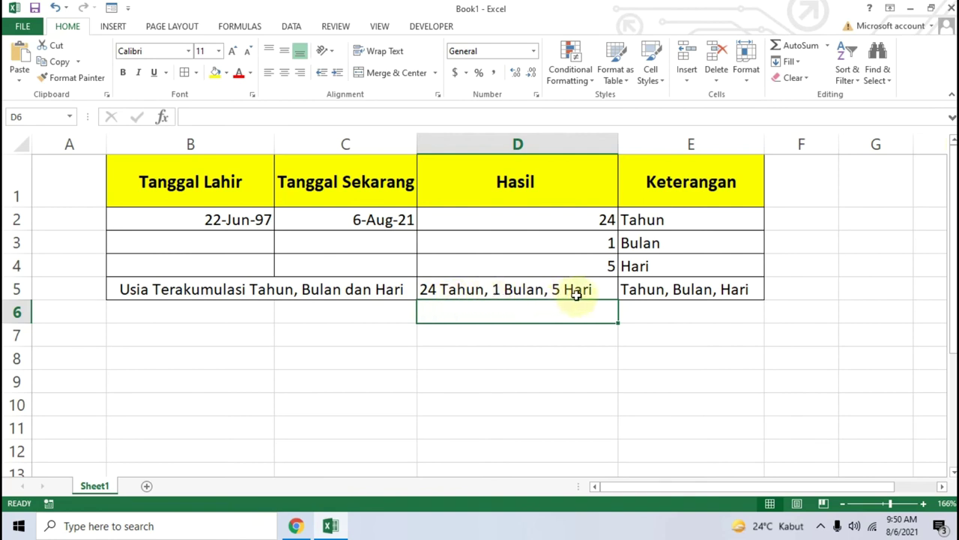
left_click(592, 354)
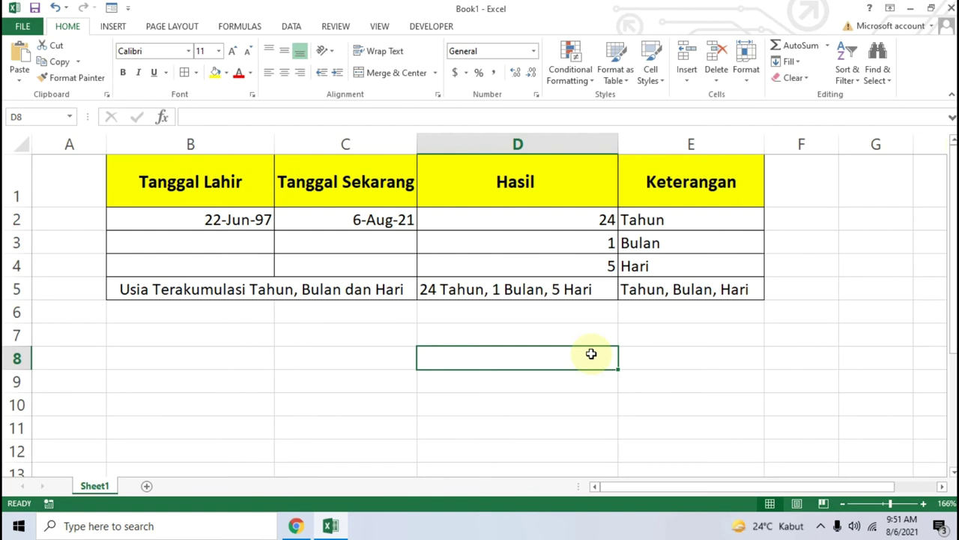
left_click(330, 291)
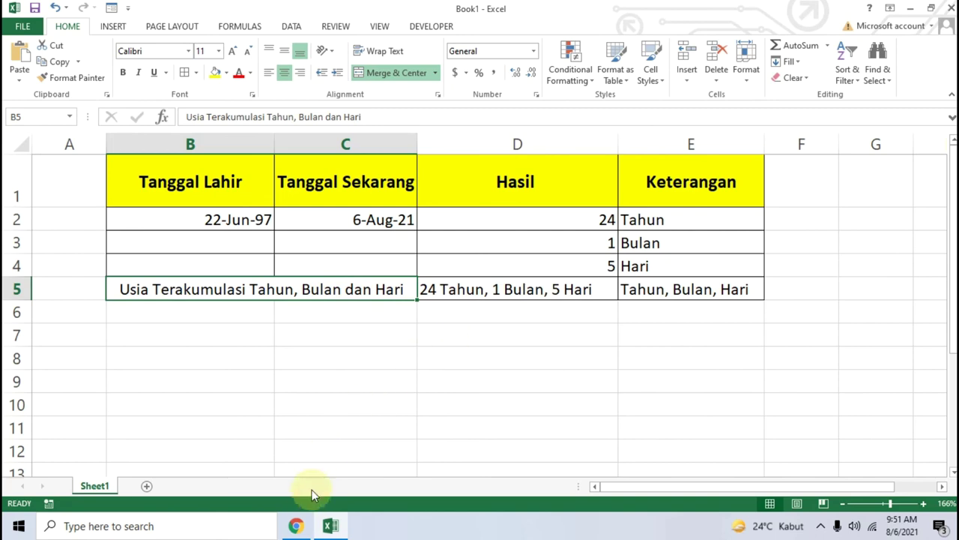
left_click(308, 534)
left_click(255, 314)
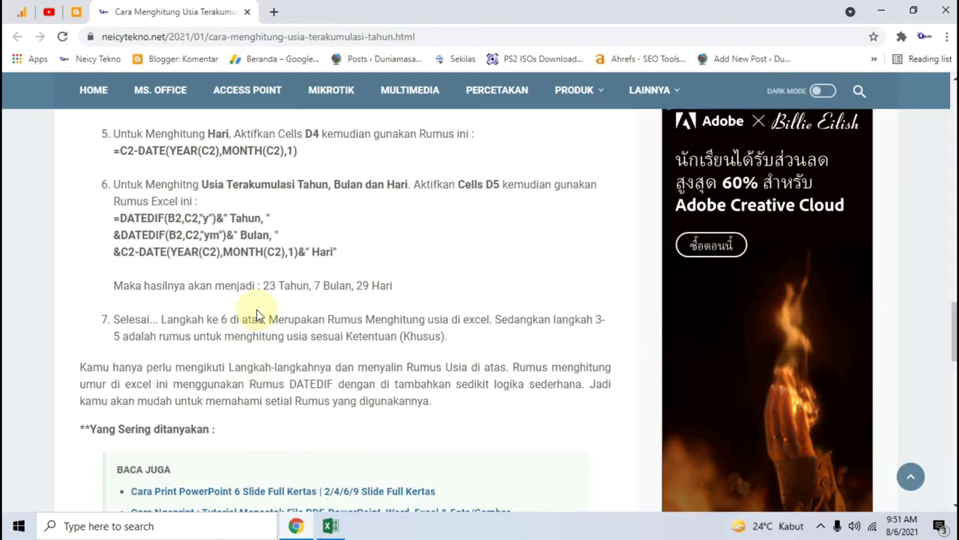
scroll(255, 315, "up", 3)
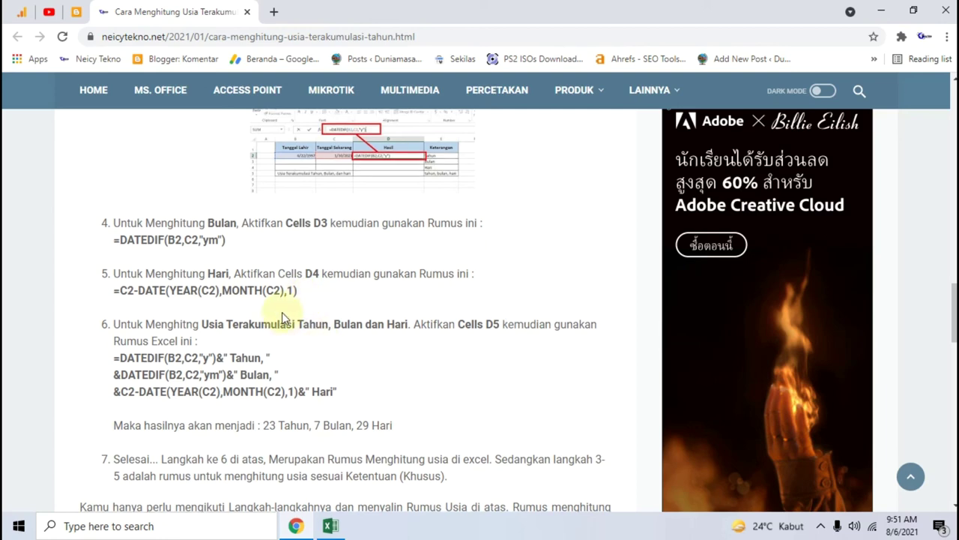
scroll(282, 313, "down", 1)
scroll(282, 311, "down", 2)
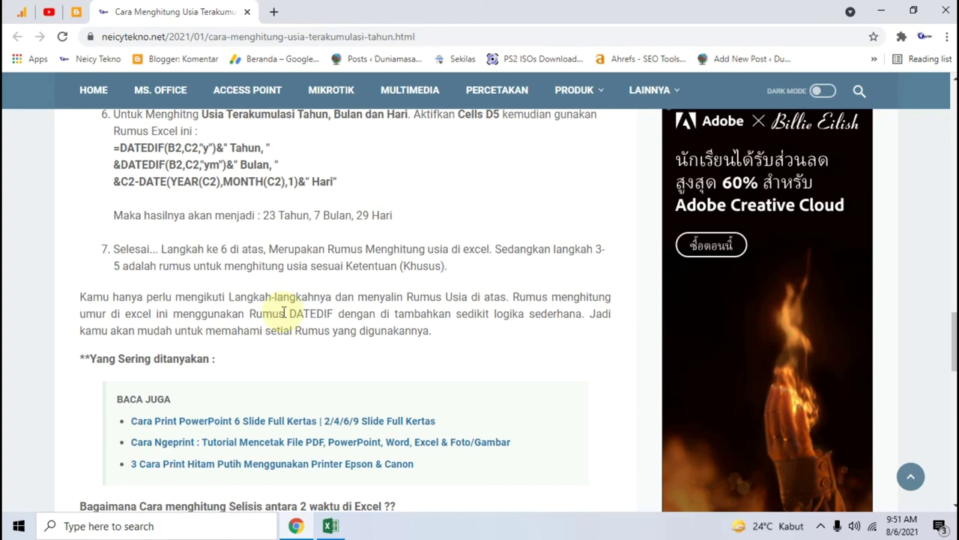
left_click(331, 525)
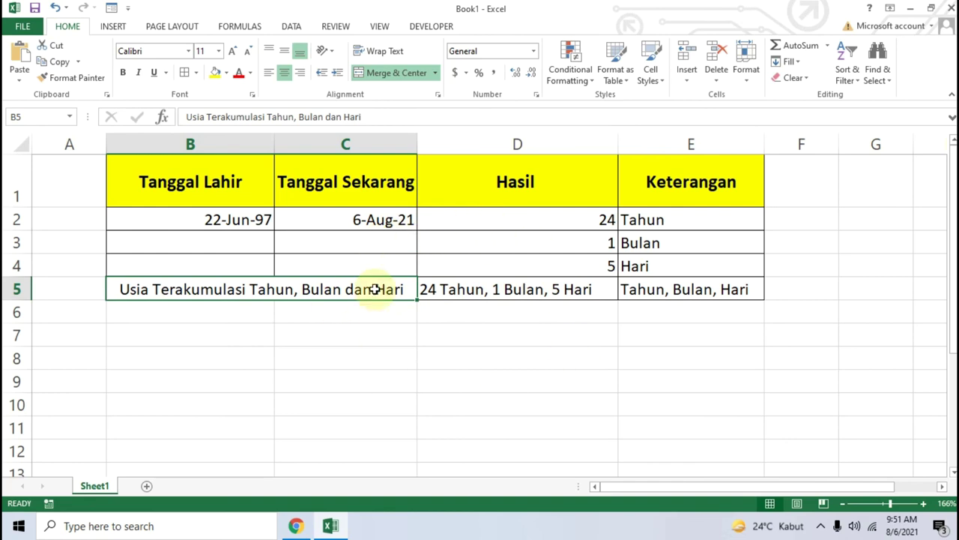
Return to the neicytekno.net age tutorial and scroll up to step 5
left_click(296, 525)
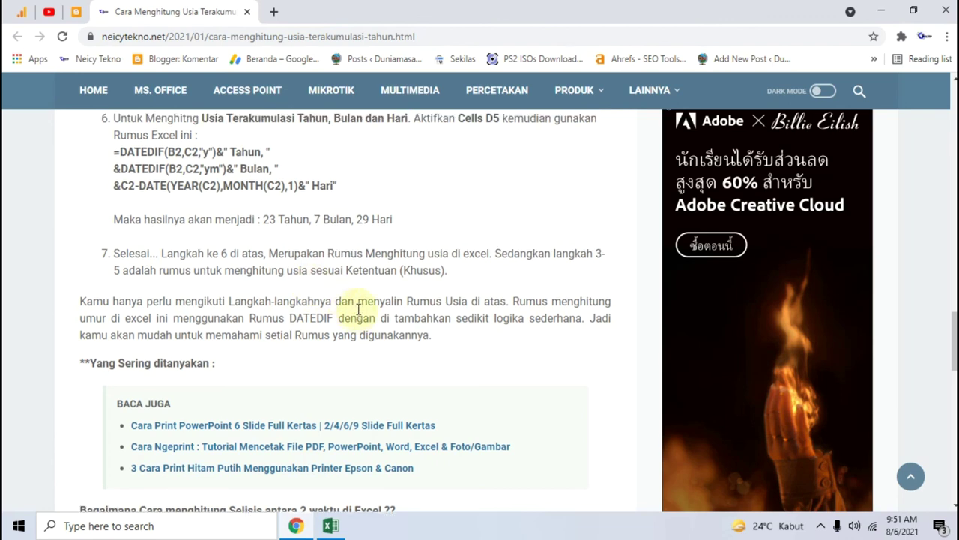
scroll(358, 315, "up", 1)
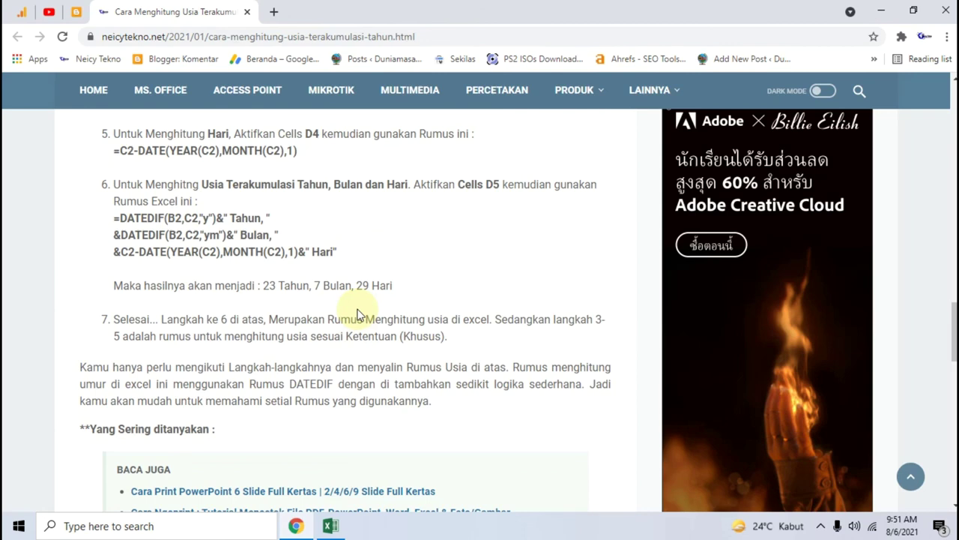